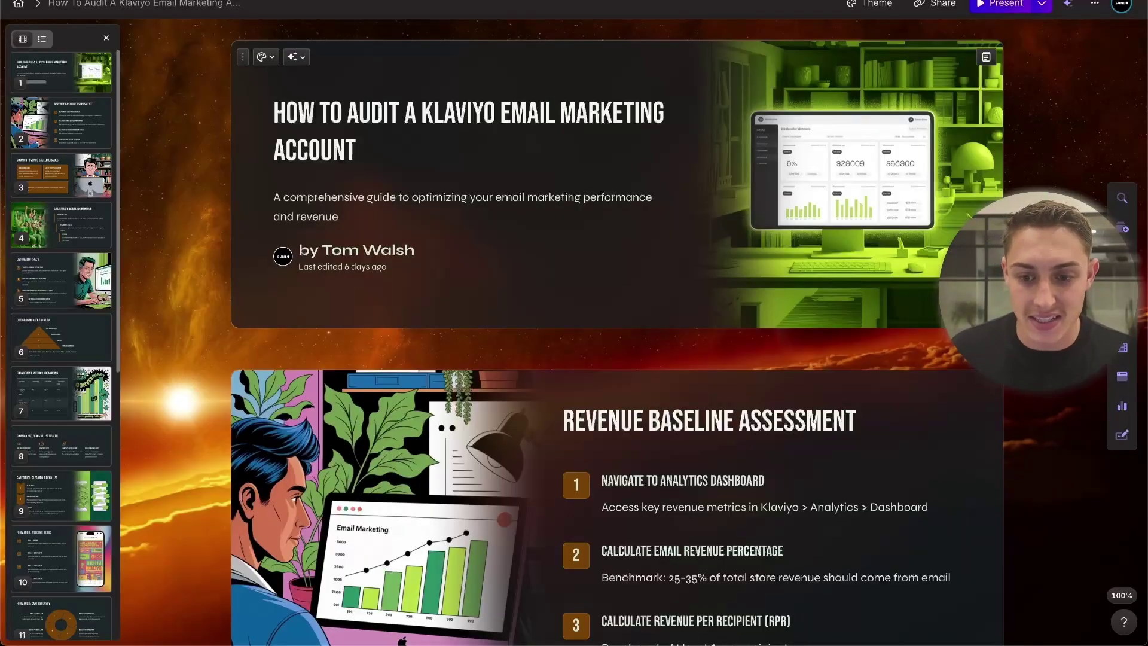
- Scroll the Gamma audit guide slides down to the List Growth Rate Formula slide
scroll(617, 333, "down", 10)
scroll(618, 332, "down", 20)
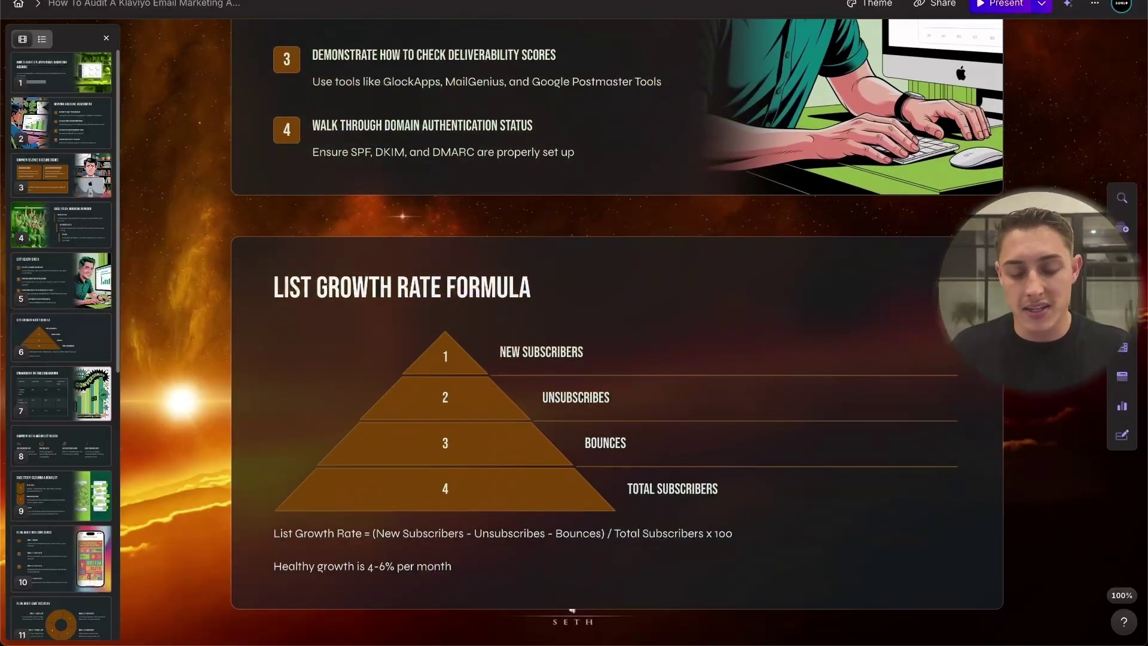
scroll(617, 333, "down", 8)
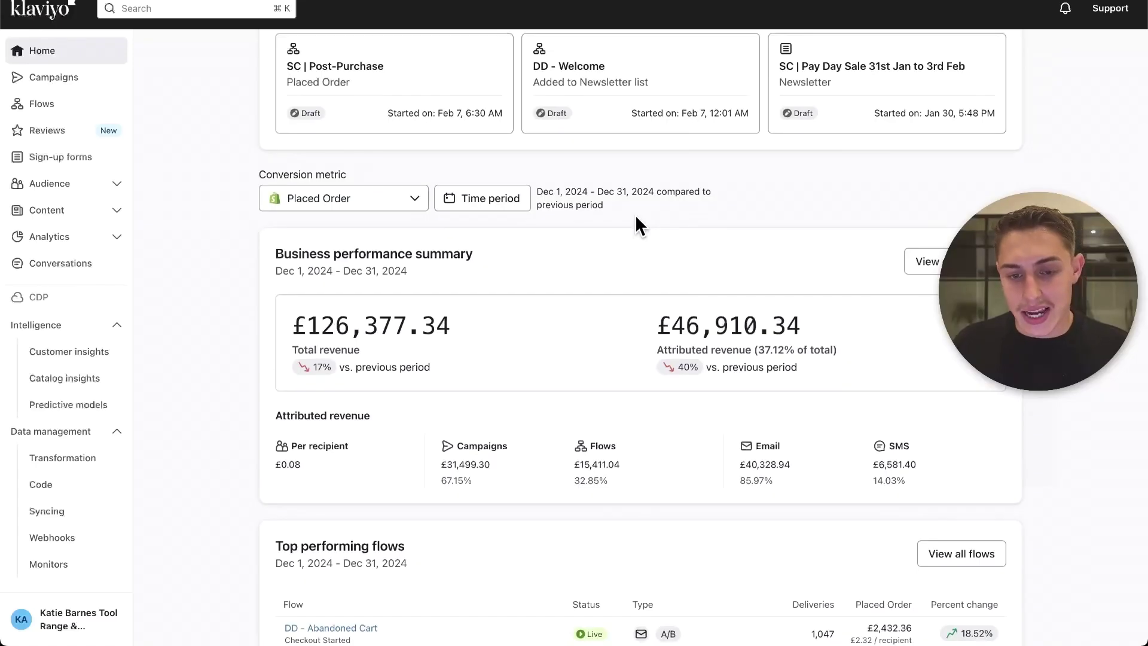
- Leave the time period unchanged and highlight December's £126,377.34 total revenue and its 37.12% attributed share
left_click(482, 198)
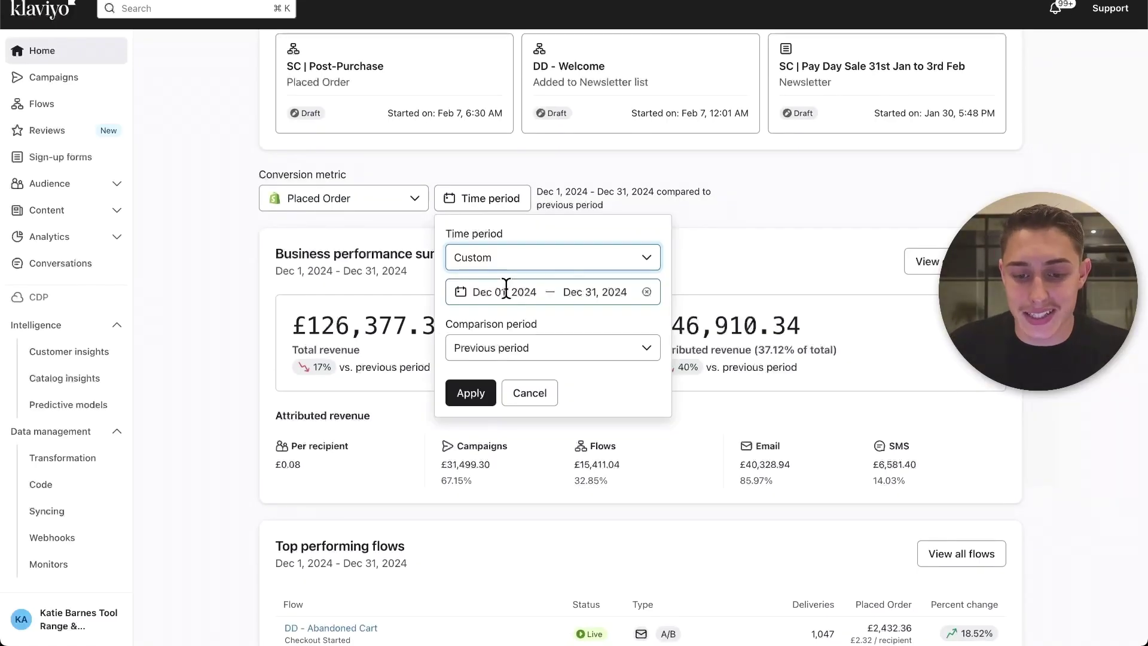
left_click(707, 268)
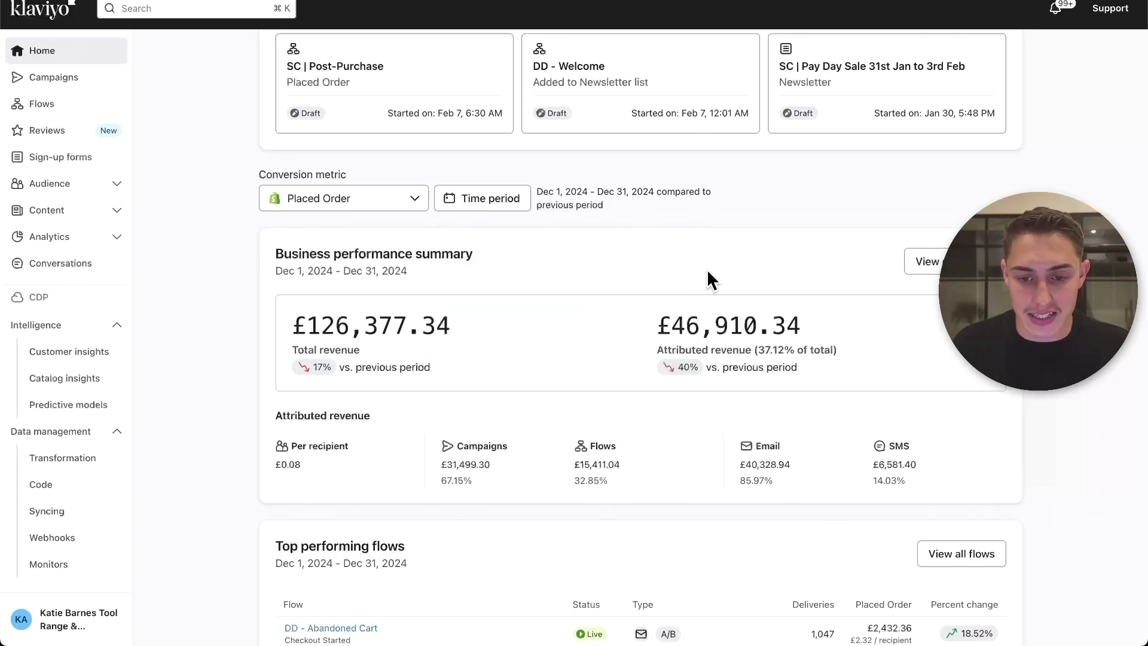
scroll(707, 268, "down", 1)
double_click(372, 265)
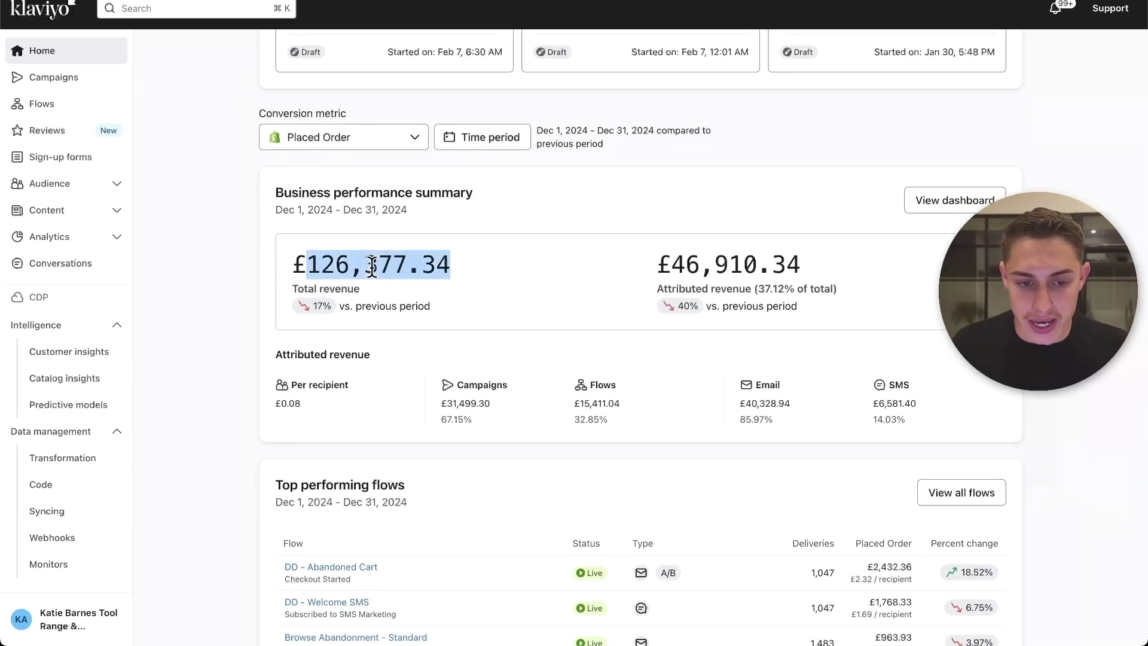
double_click(703, 259)
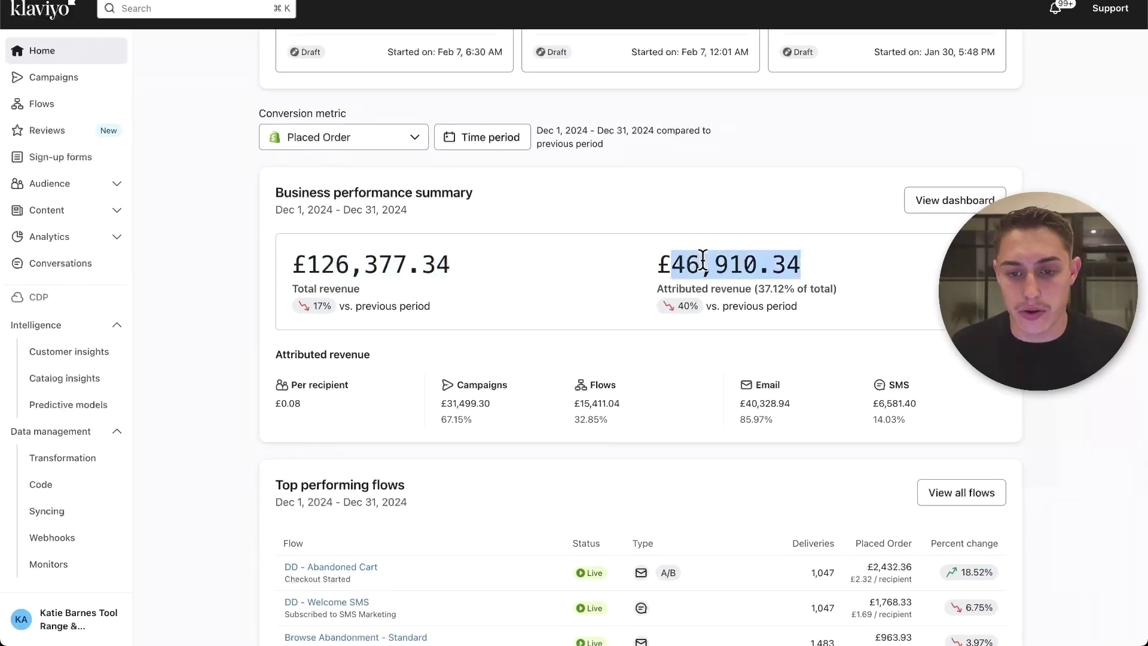
left_click(823, 259)
left_click_drag(765, 289, 778, 286)
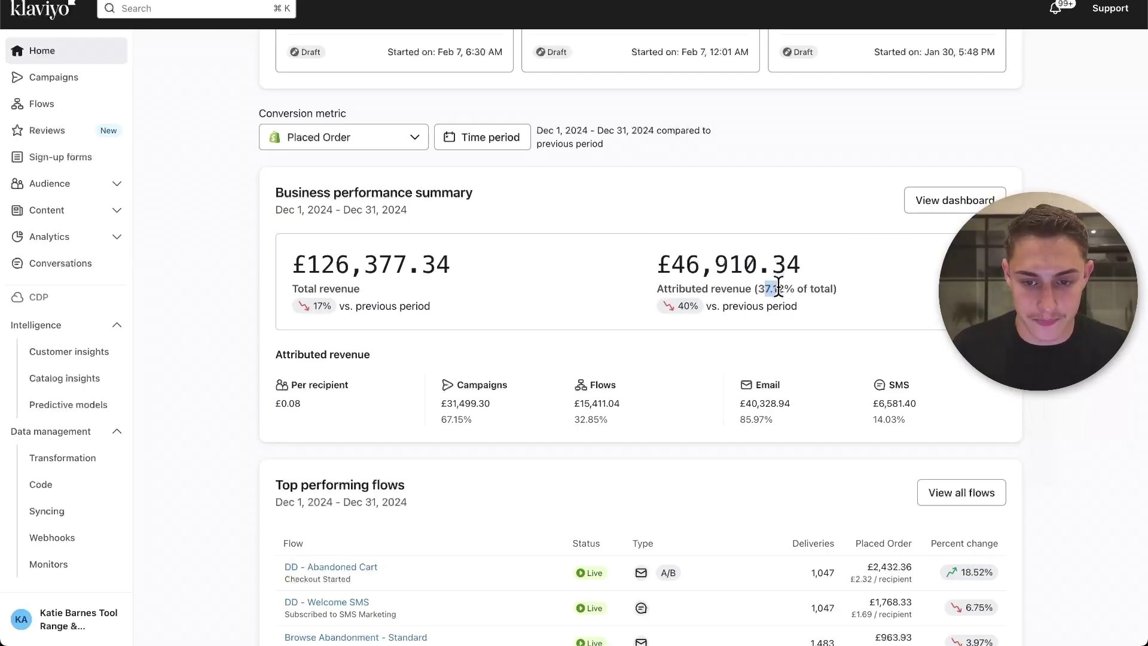
- Highlight the Campaigns and Flows attributed revenue labels and values, including £15,411.04 from Flows
scroll(779, 286, "down", 3)
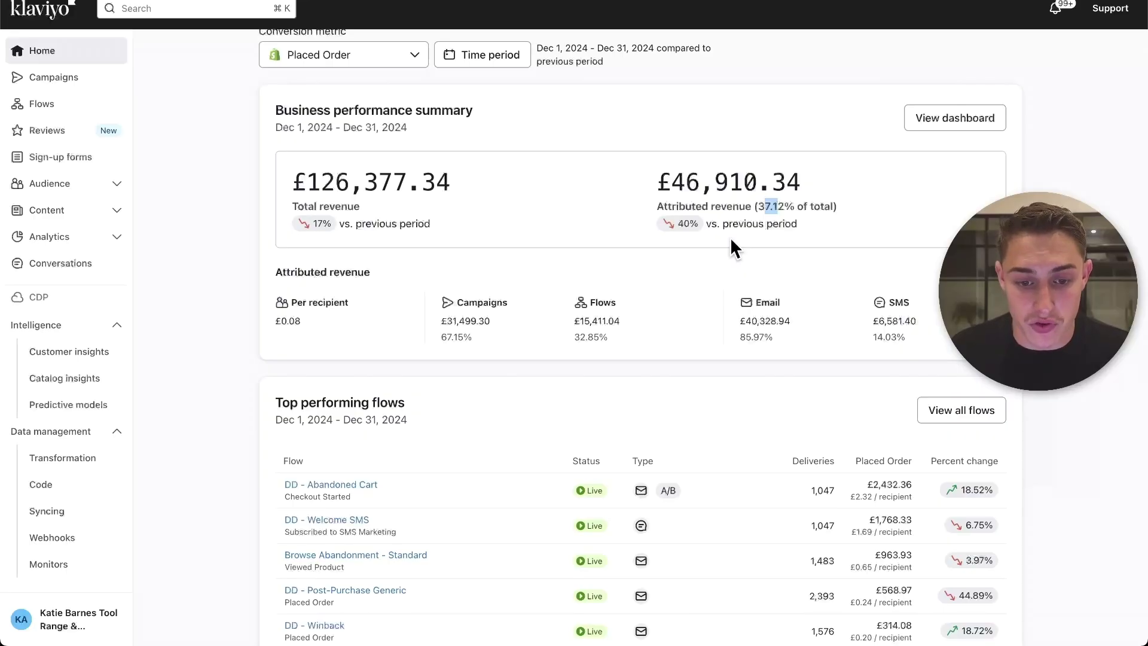
double_click(482, 302)
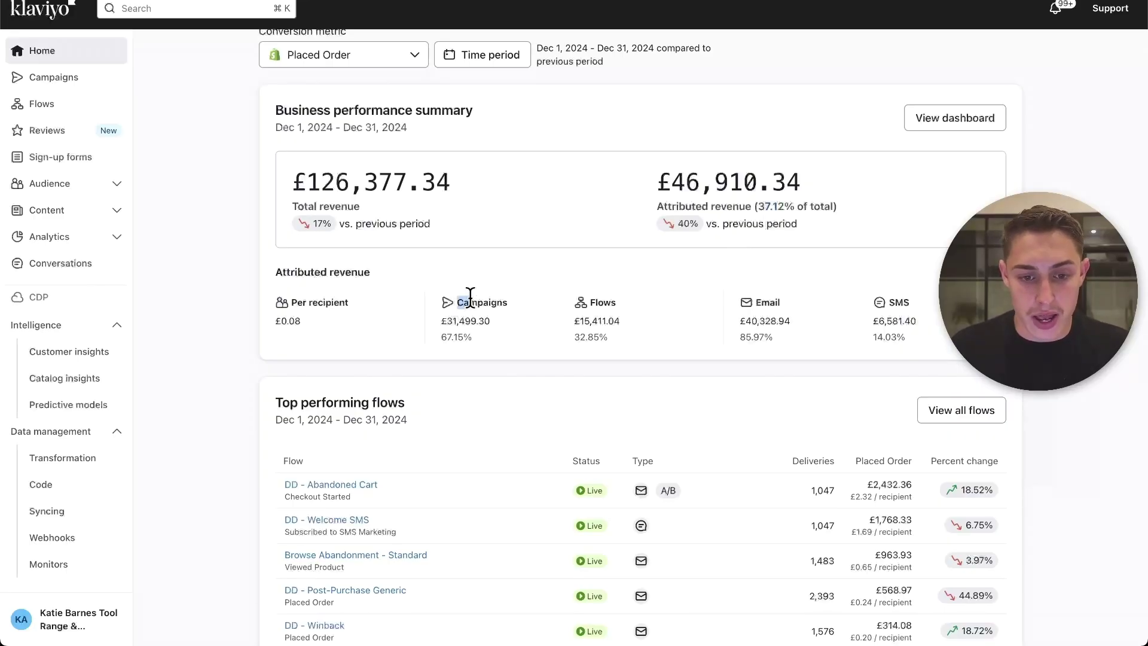
left_click_drag(591, 302, 641, 296)
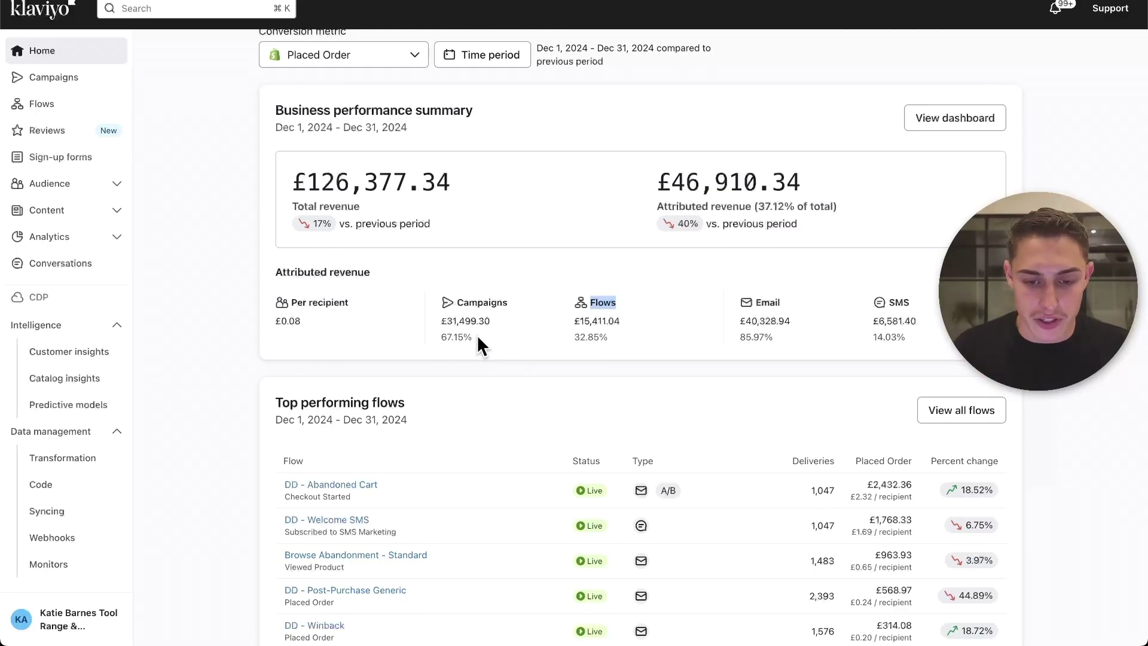
double_click(464, 321)
double_click(595, 321)
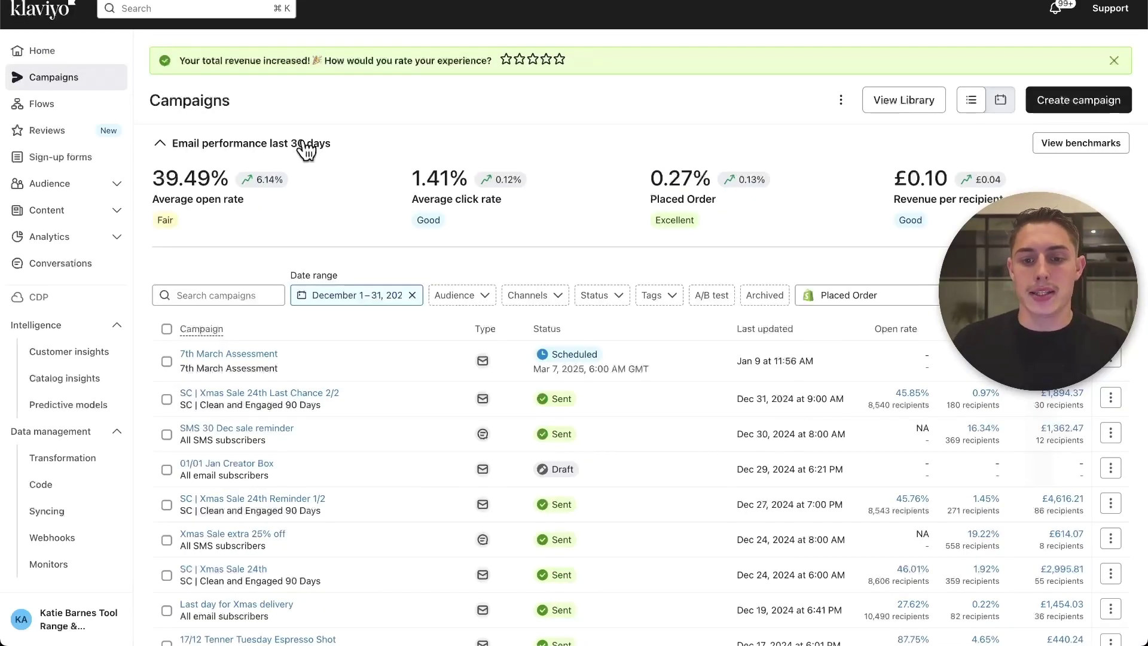
scroll(706, 242, "down", 2)
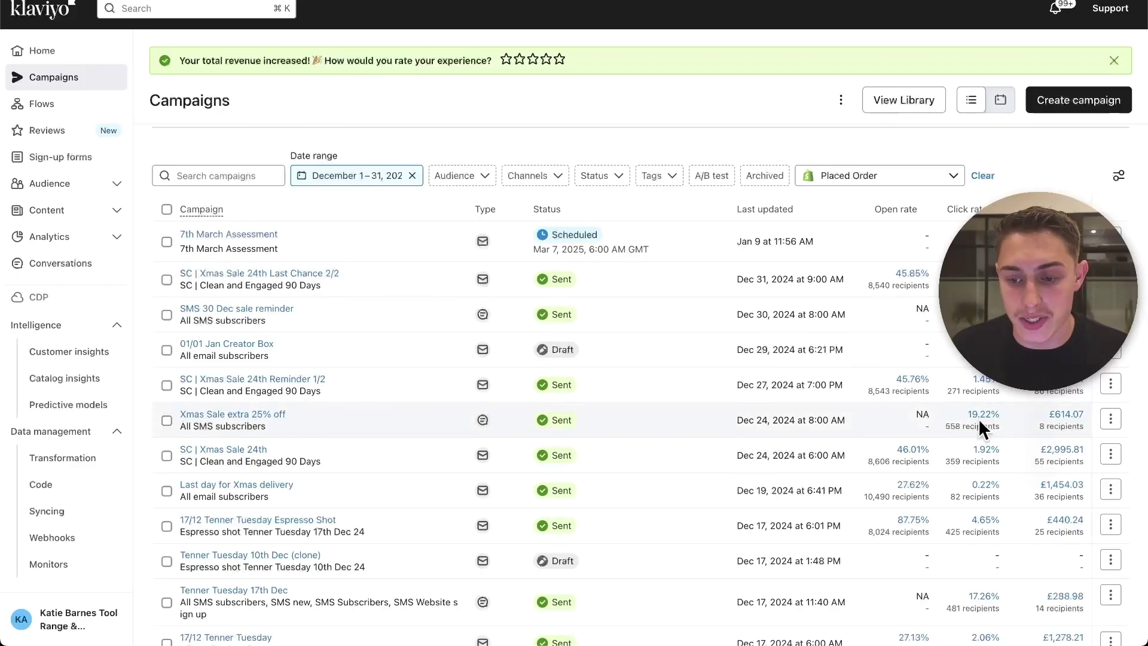
scroll(978, 418, "down", 4)
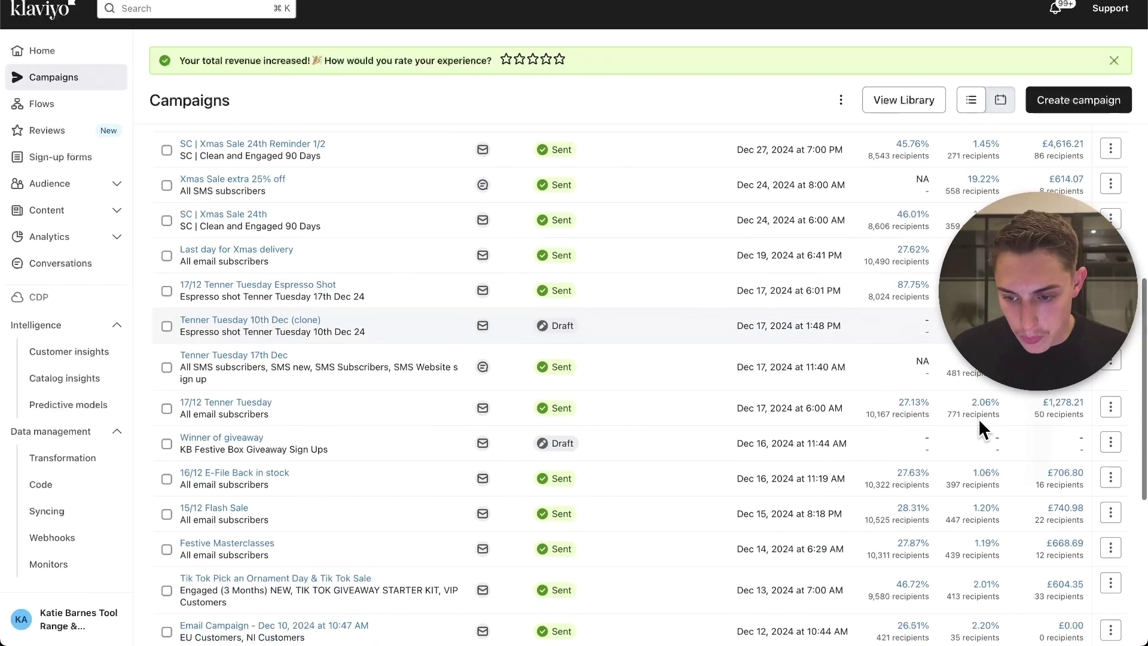
scroll(979, 418, "down", 2)
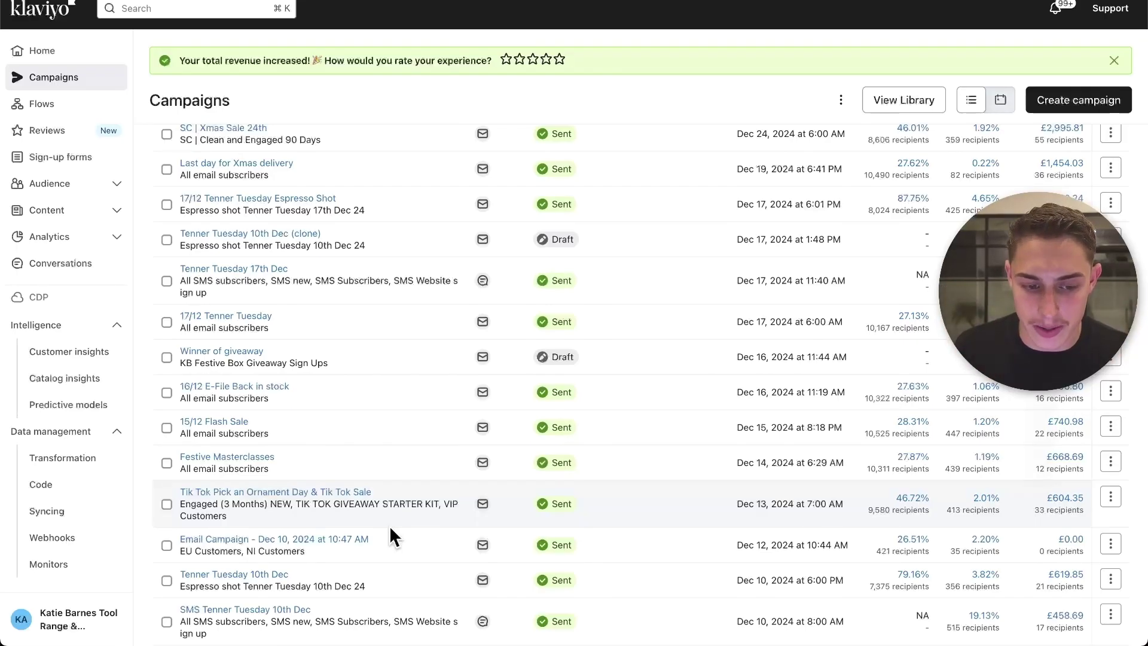
scroll(425, 440, "up", 5)
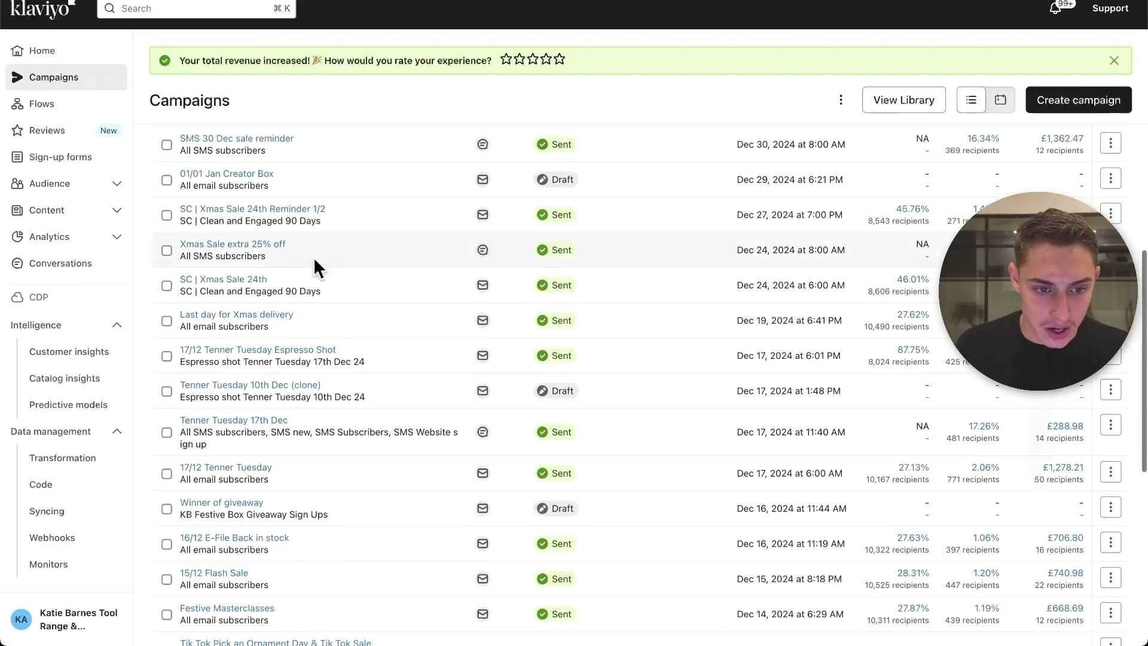
mouse_move(244, 186)
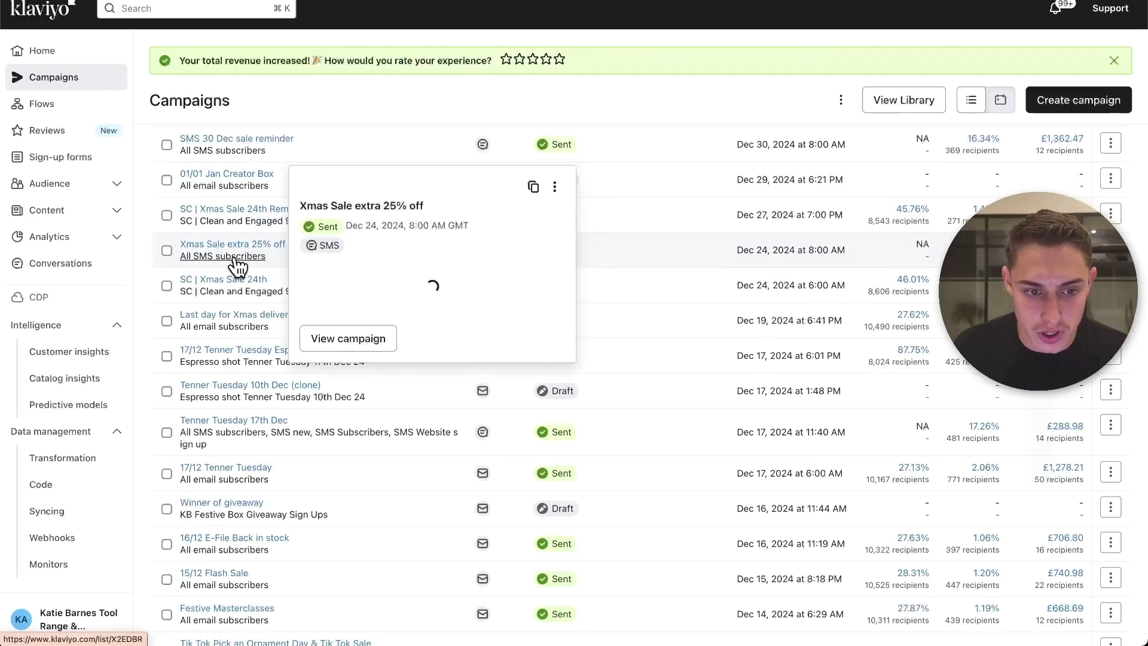
- Show the preview cards of the December campaigns, ending on Last day for Xmas delivery
mouse_move(245, 296)
mouse_move(262, 332)
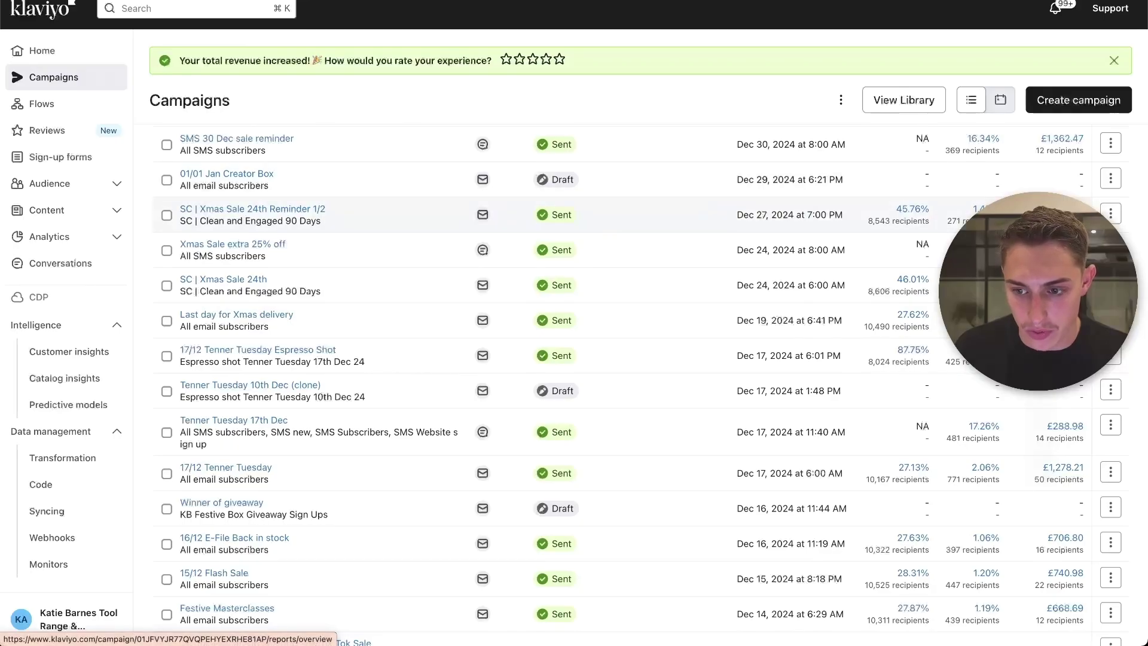
scroll(802, 281, "down", 5)
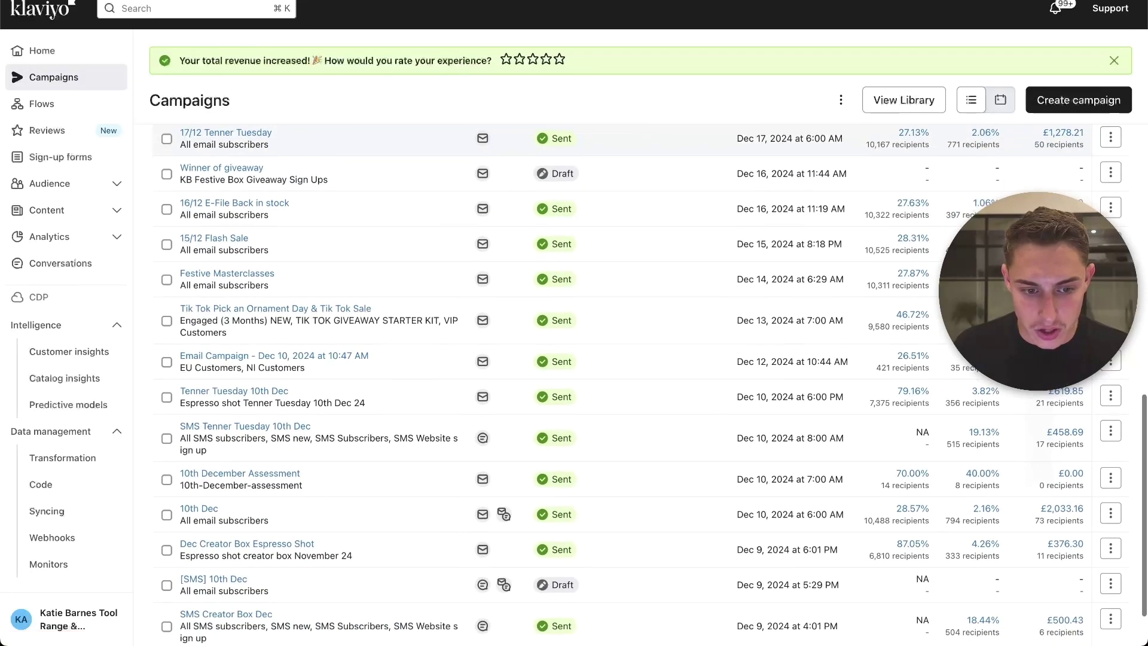
mouse_move(293, 359)
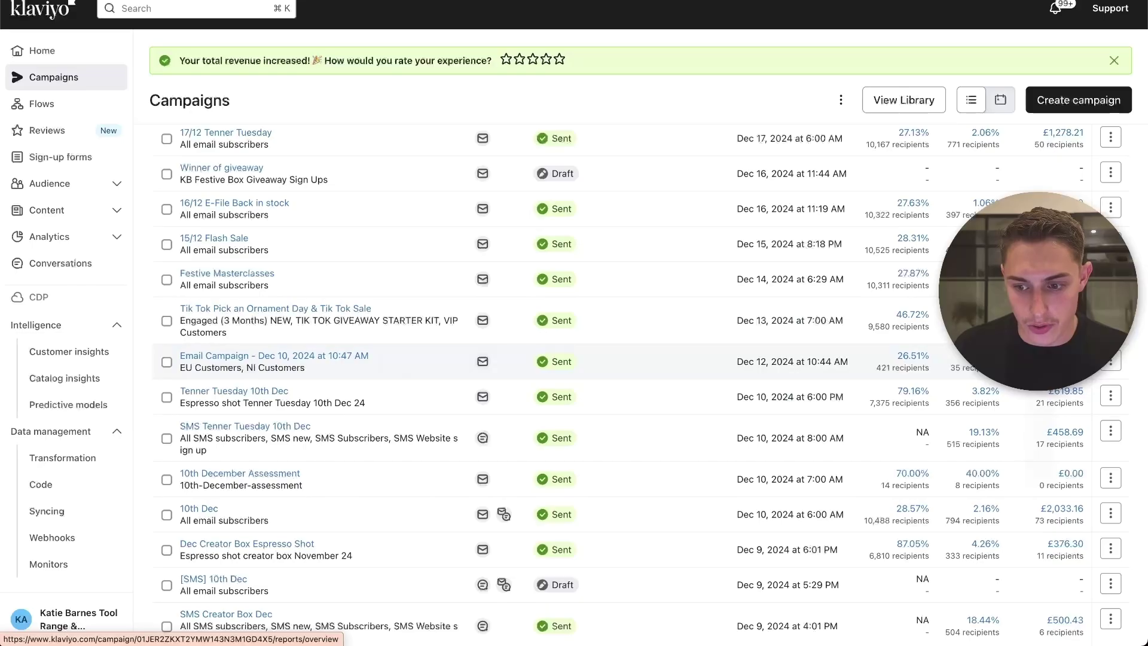
scroll(650, 388, "down", 2)
scroll(649, 388, "up", 2)
scroll(650, 389, "down", 1)
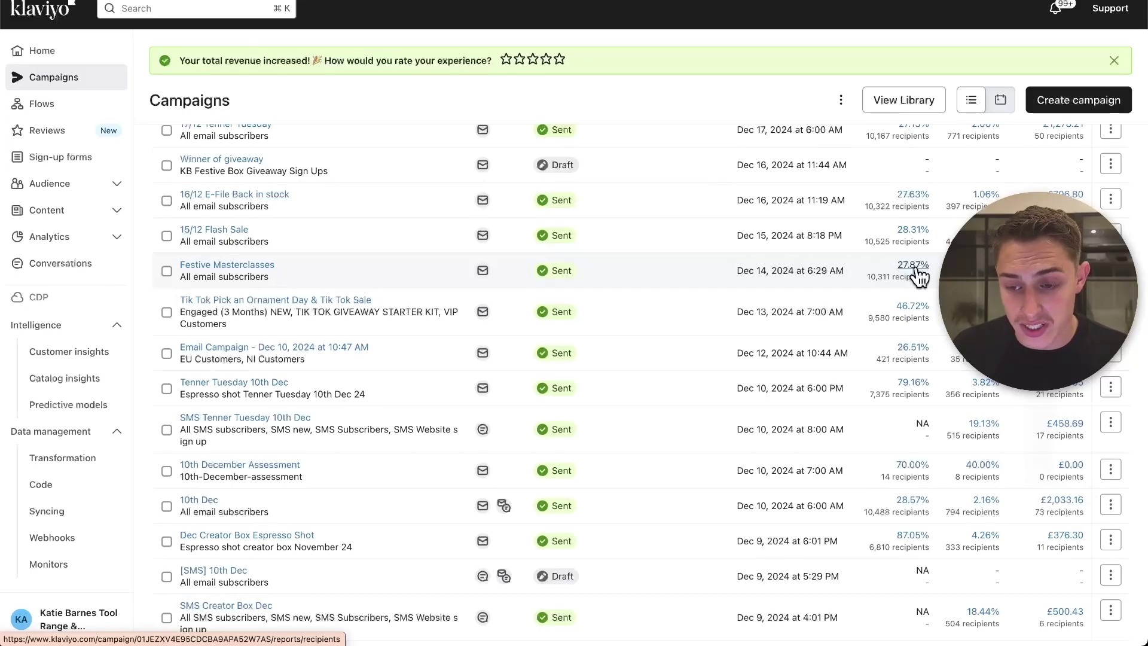
scroll(918, 277, "up", 4)
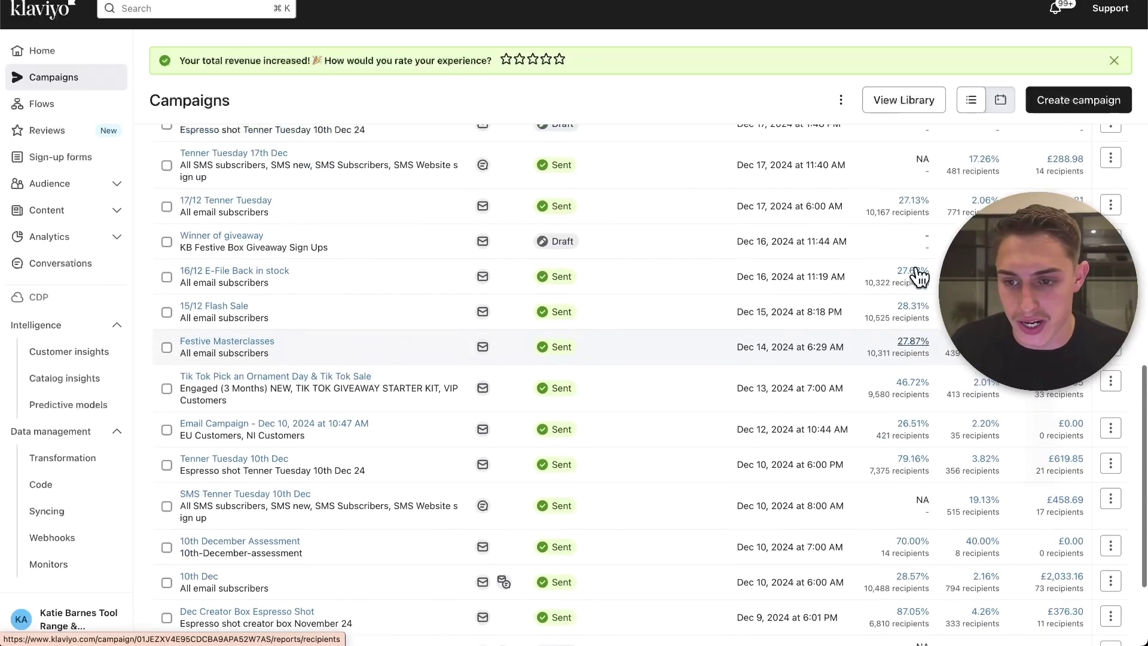
scroll(918, 269, "up", 3)
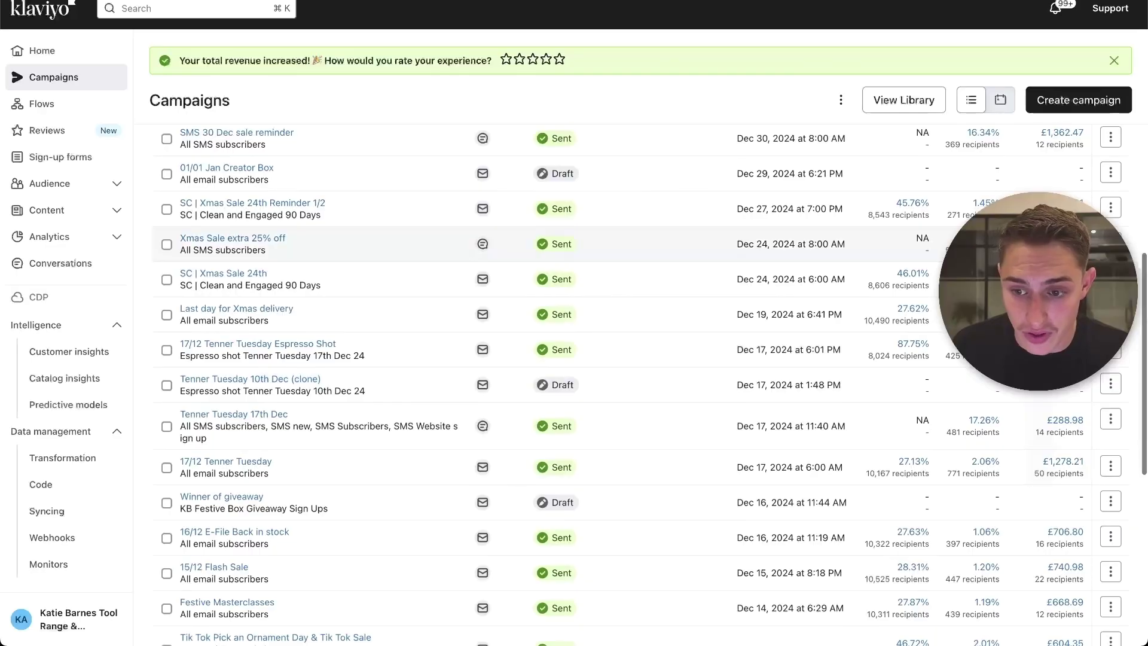
- Highlight the subject line and preview text of the Last day for Xmas delivery campaign
scroll(622, 263, "down", 2)
mouse_move(276, 257)
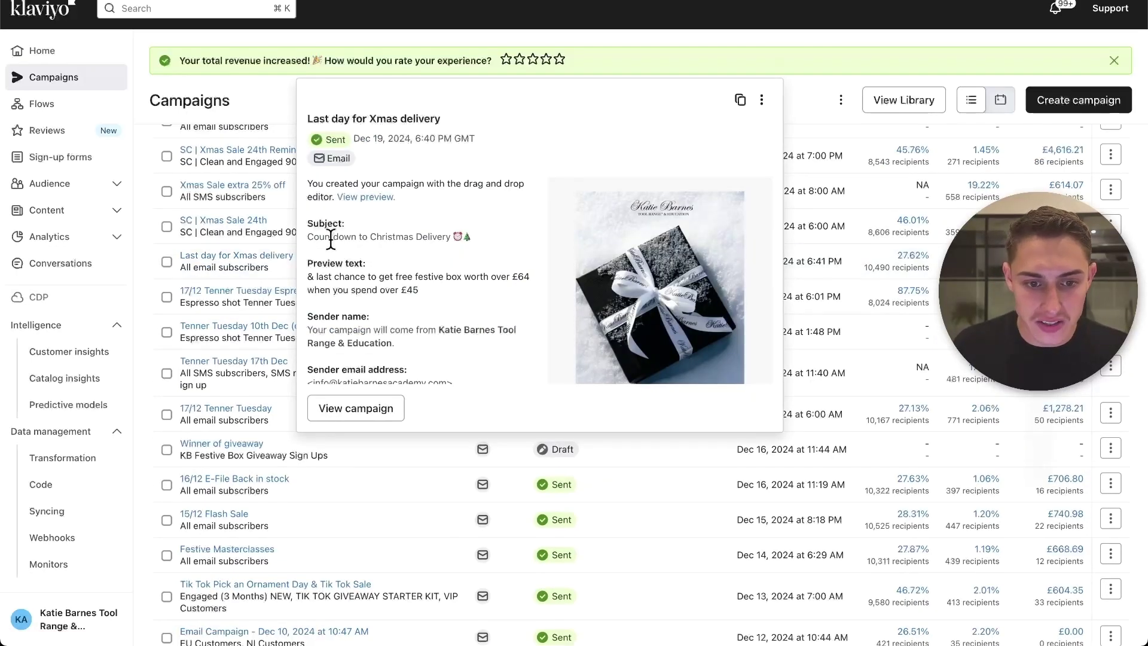
left_click_drag(331, 237, 442, 242)
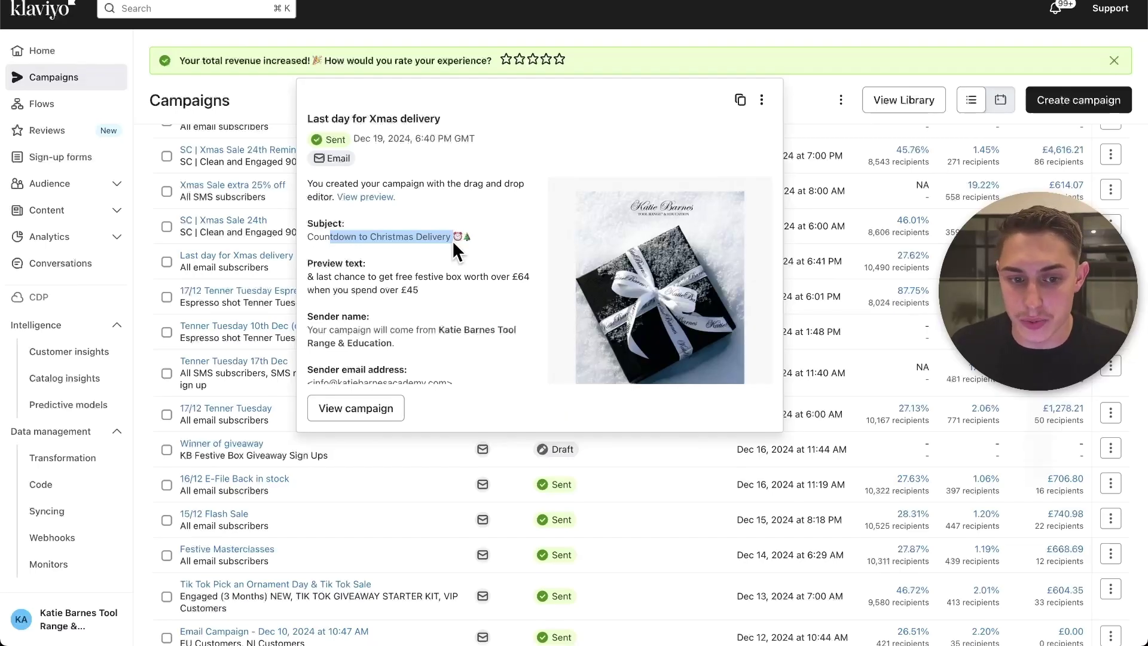
left_click_drag(317, 277, 417, 289)
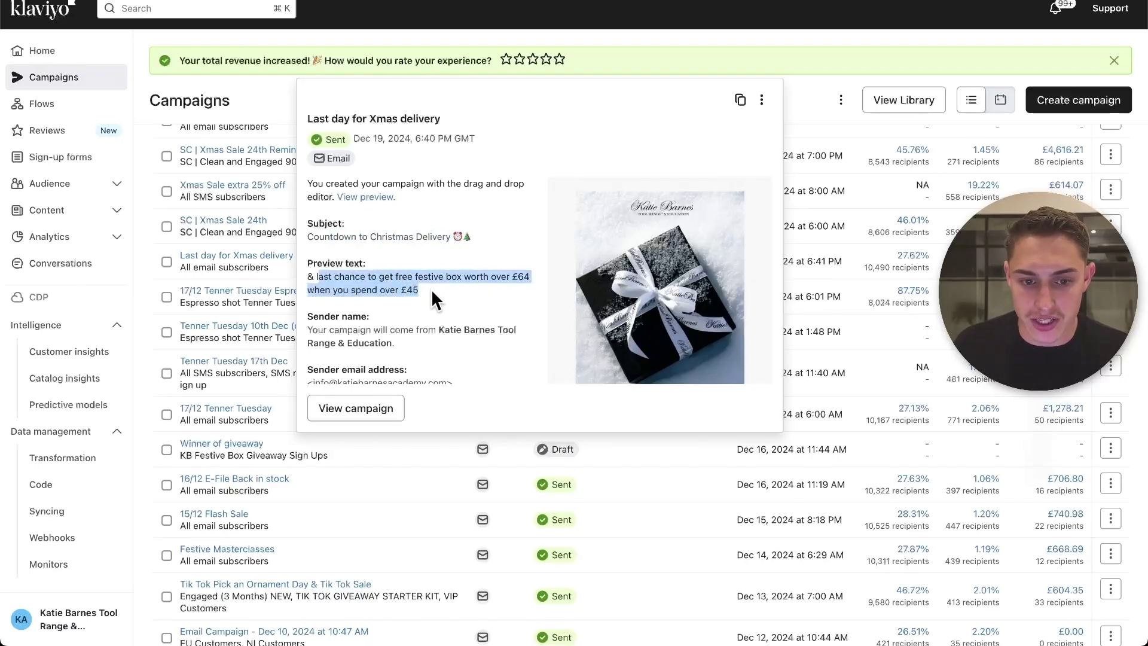
triple_click(403, 275)
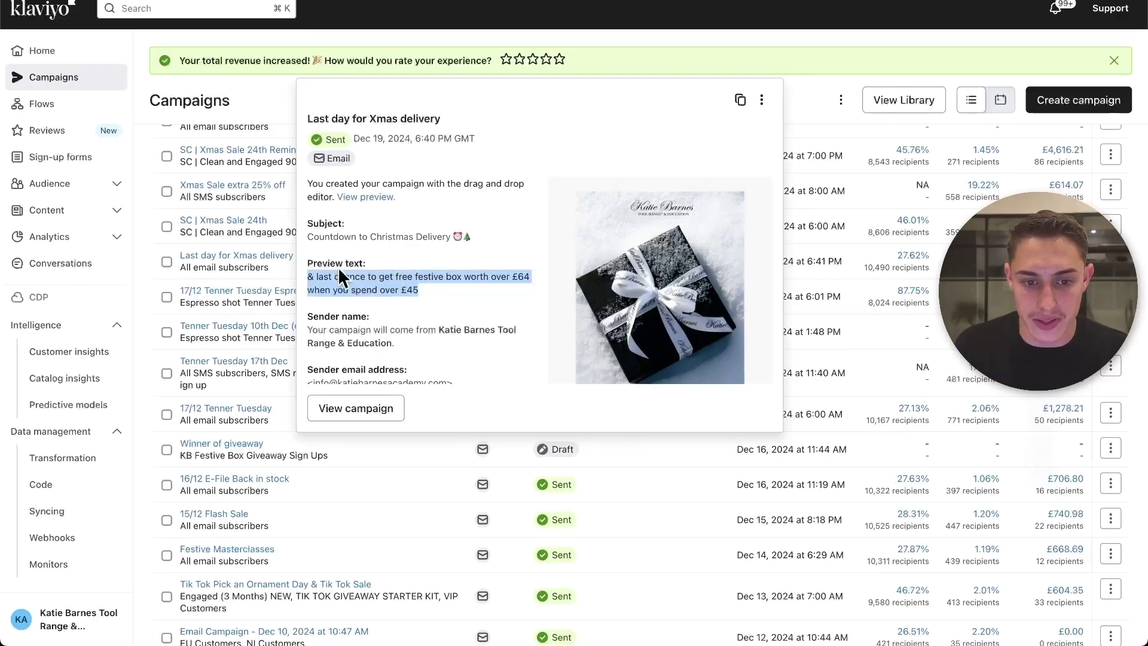
double_click(367, 227)
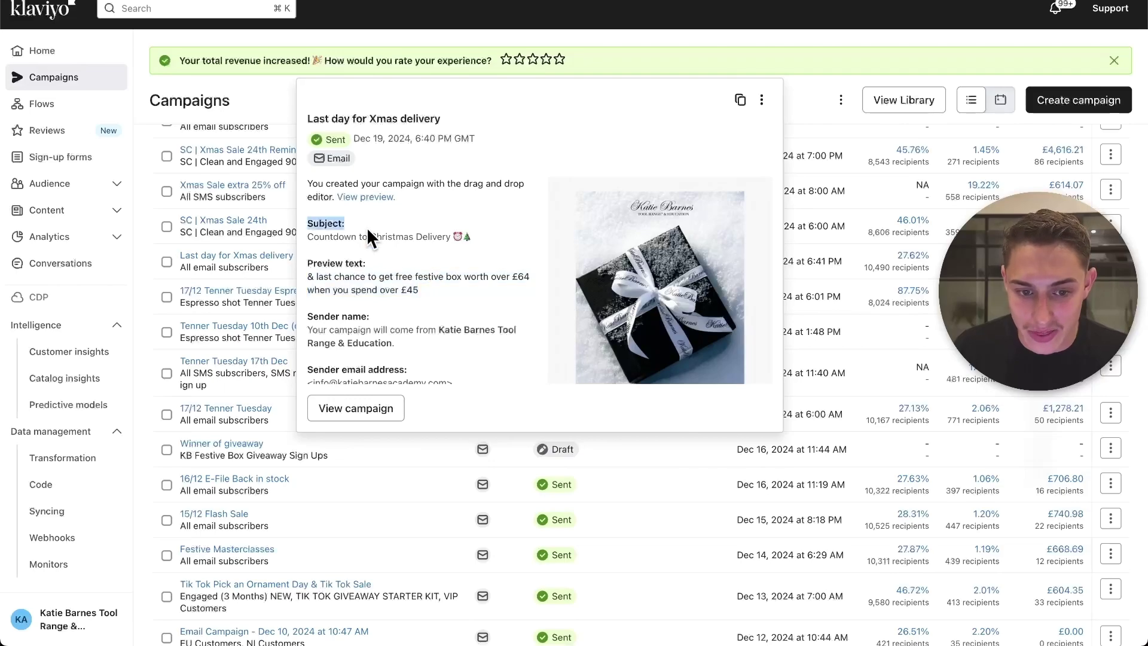
triple_click(427, 278)
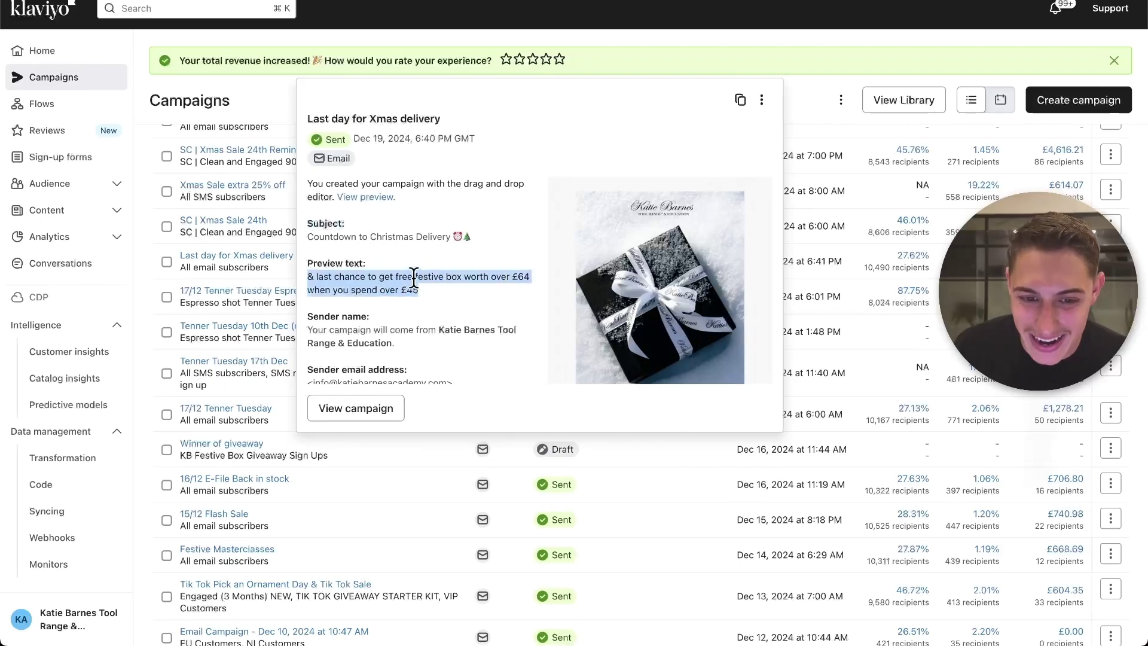
left_click(414, 277)
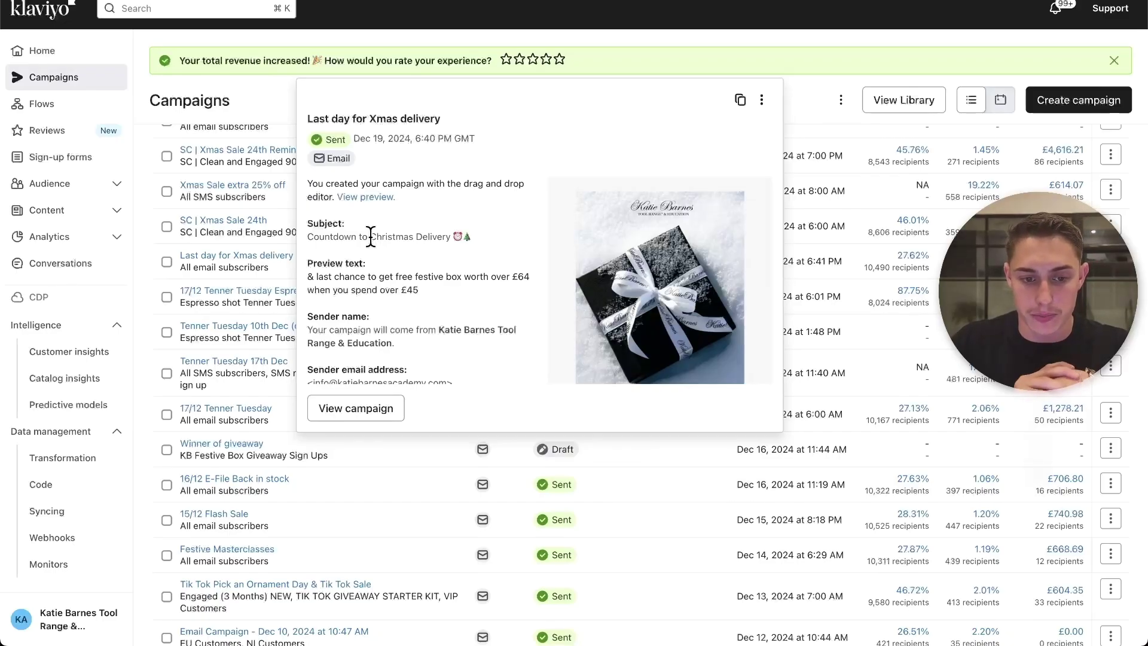
scroll(371, 236, "down", 2)
- Open the full desktop preview of Last day for Xmas delivery and read through the whole email
left_click(359, 411)
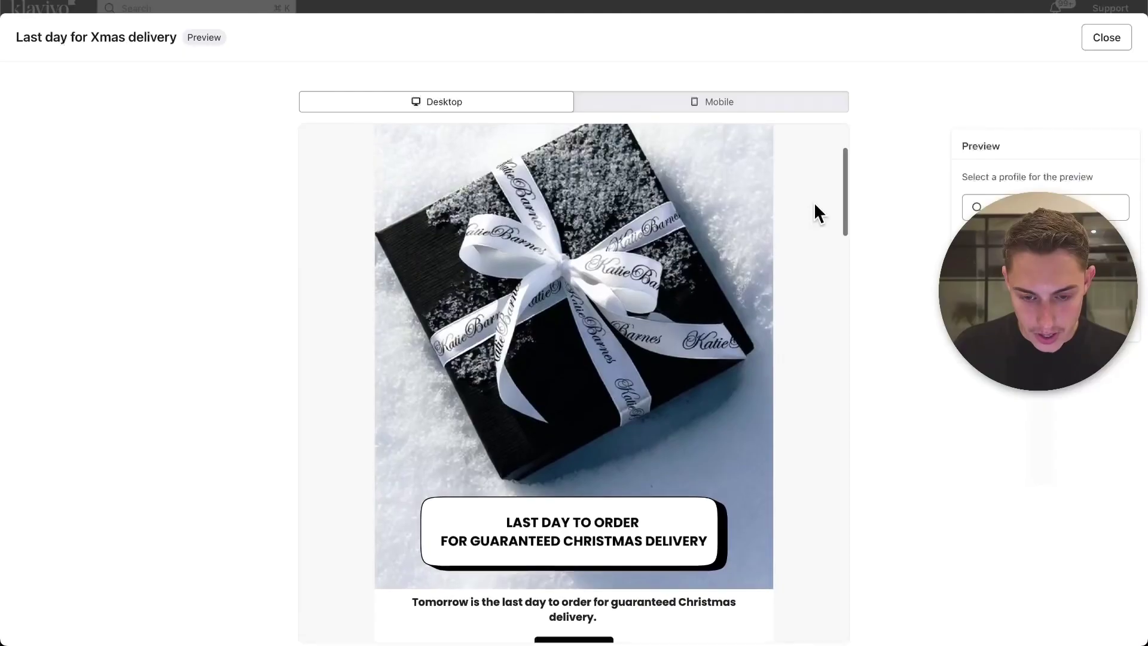
scroll(817, 212, "down", 5)
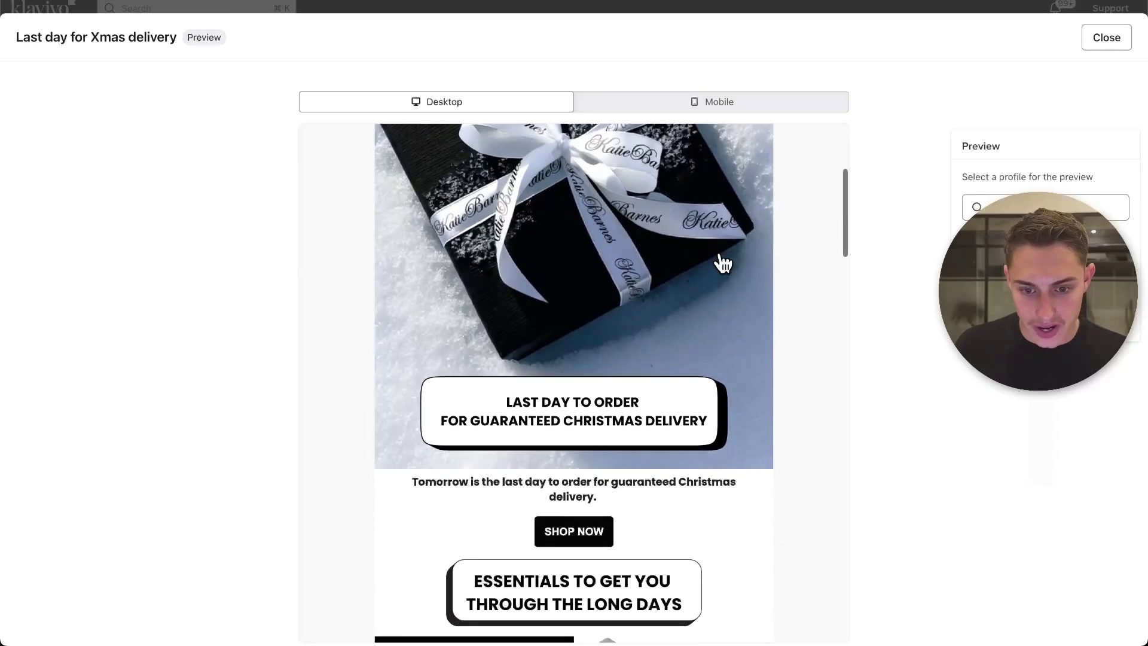
scroll(724, 344, "up", 4)
scroll(569, 415, "down", 5)
scroll(560, 474, "down", 5)
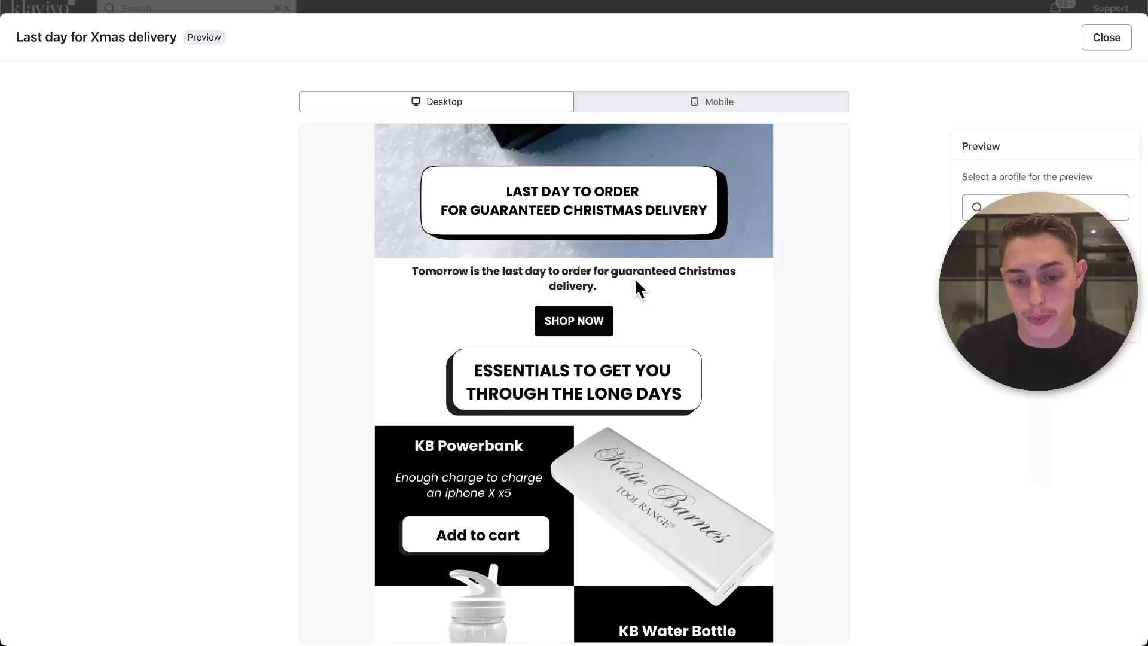
scroll(634, 277, "up", 6)
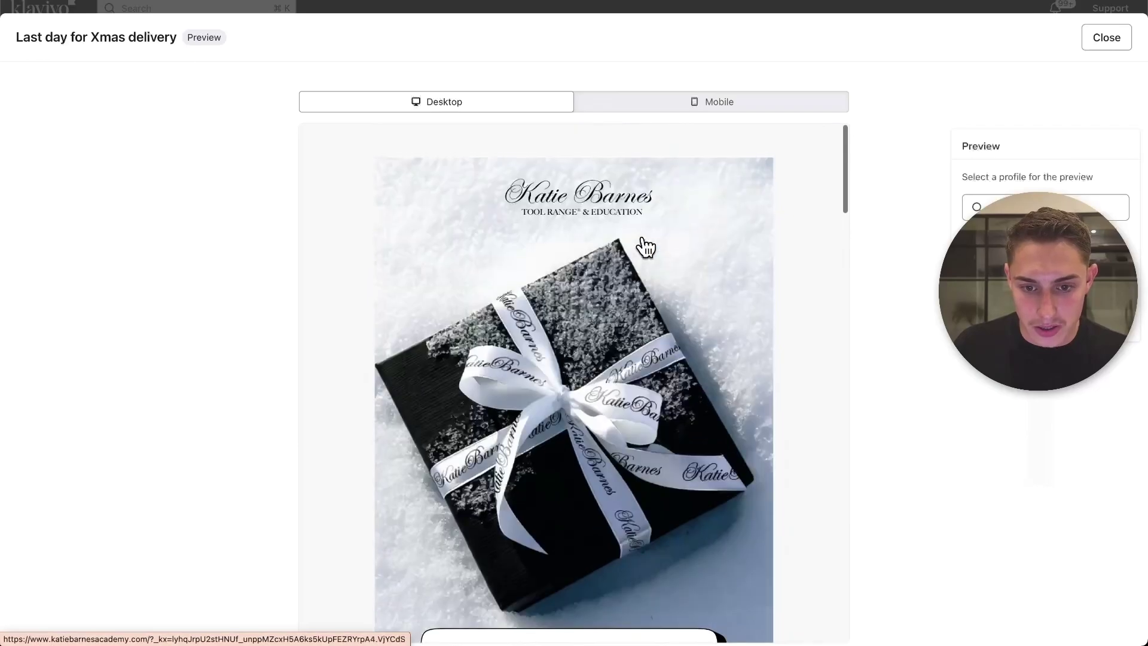
scroll(609, 366, "down", 4)
scroll(608, 367, "up", 4)
scroll(546, 386, "down", 2)
scroll(607, 287, "down", 1)
scroll(608, 329, "up", 3)
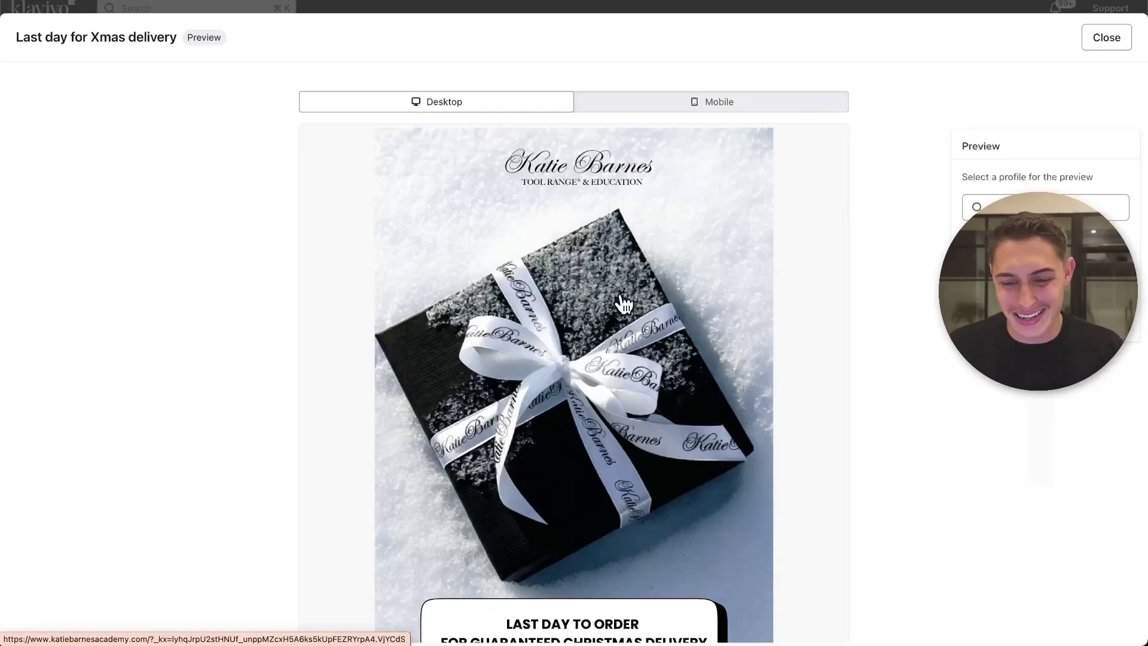
scroll(672, 346, "down", 8)
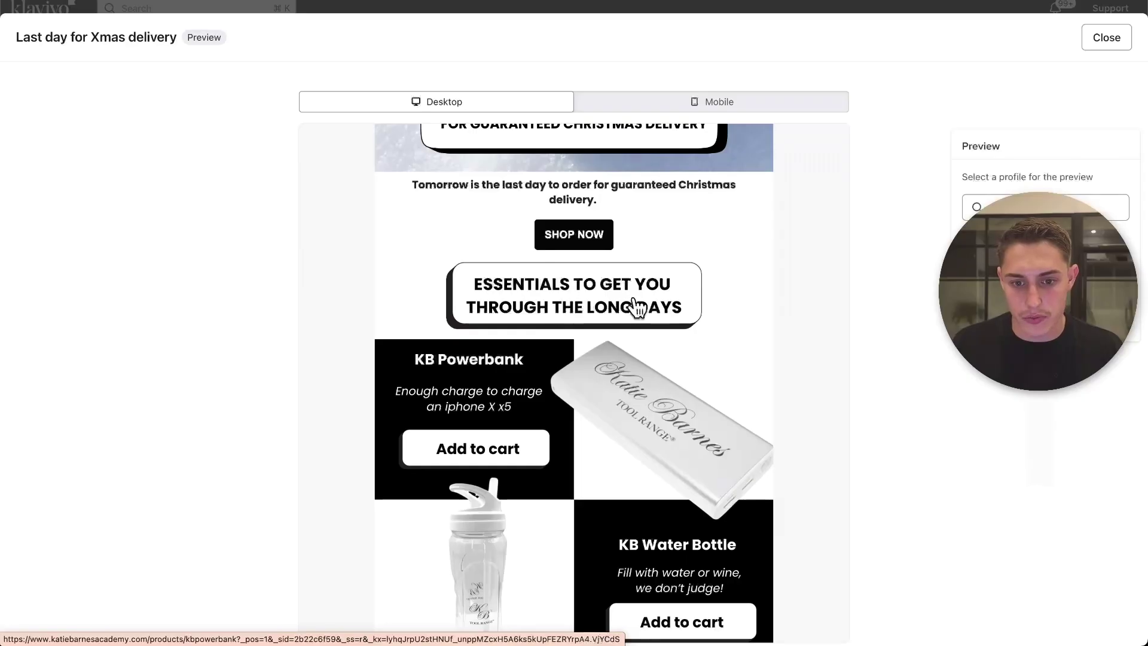
scroll(646, 305, "down", 3)
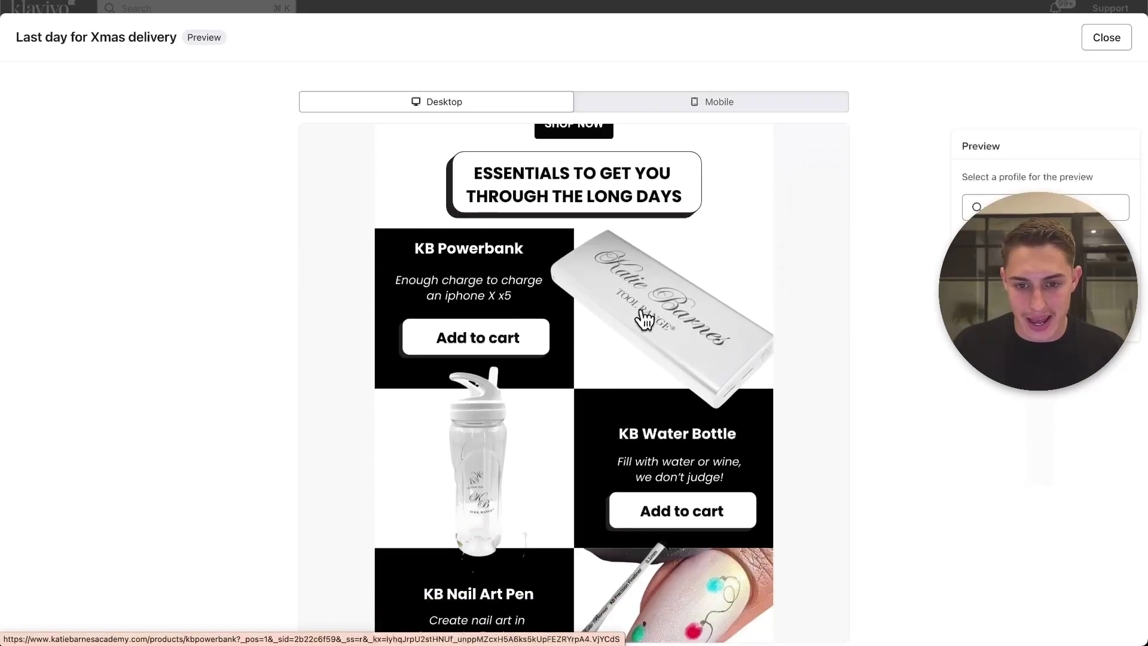
scroll(635, 320, "up", 2)
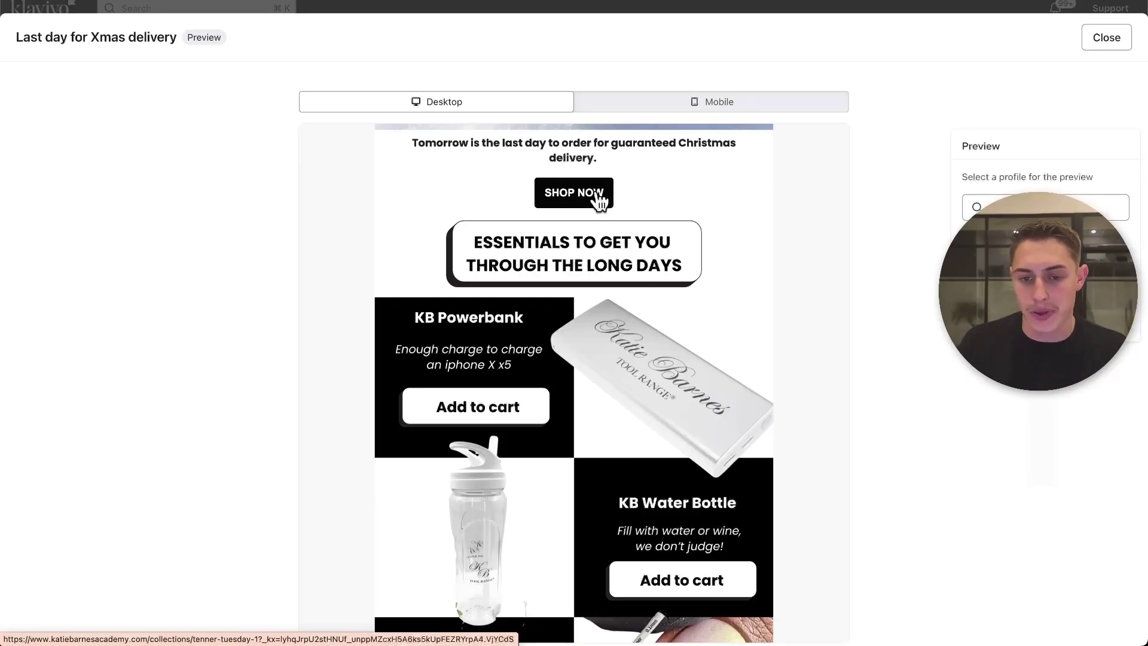
scroll(598, 197, "up", 5)
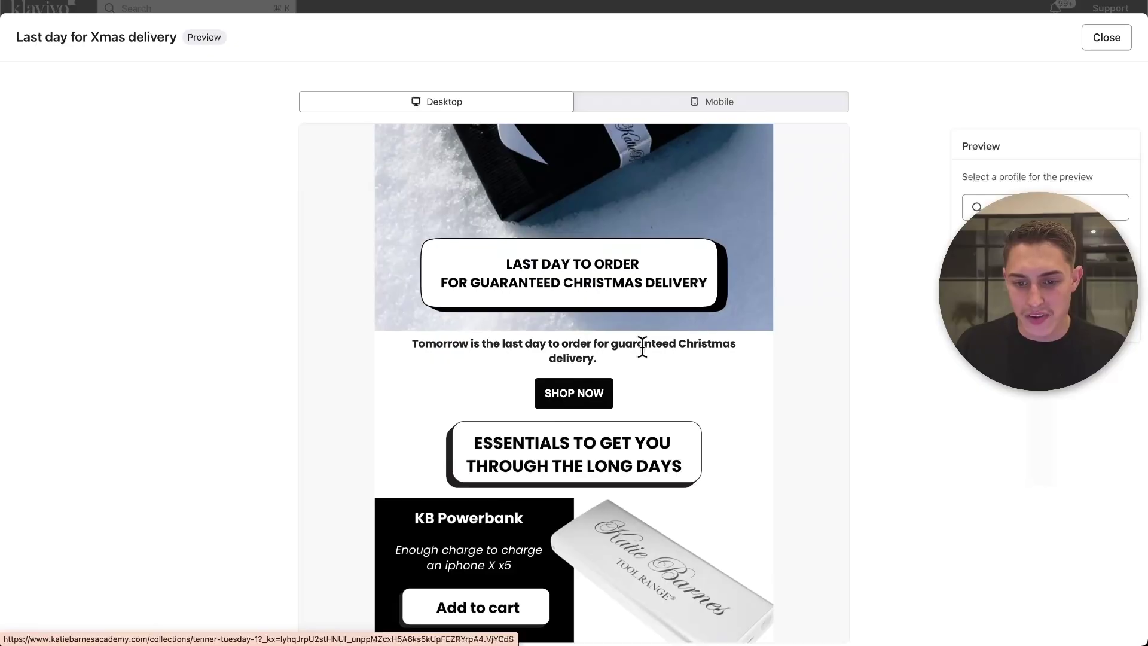
left_click_drag(611, 345, 674, 356)
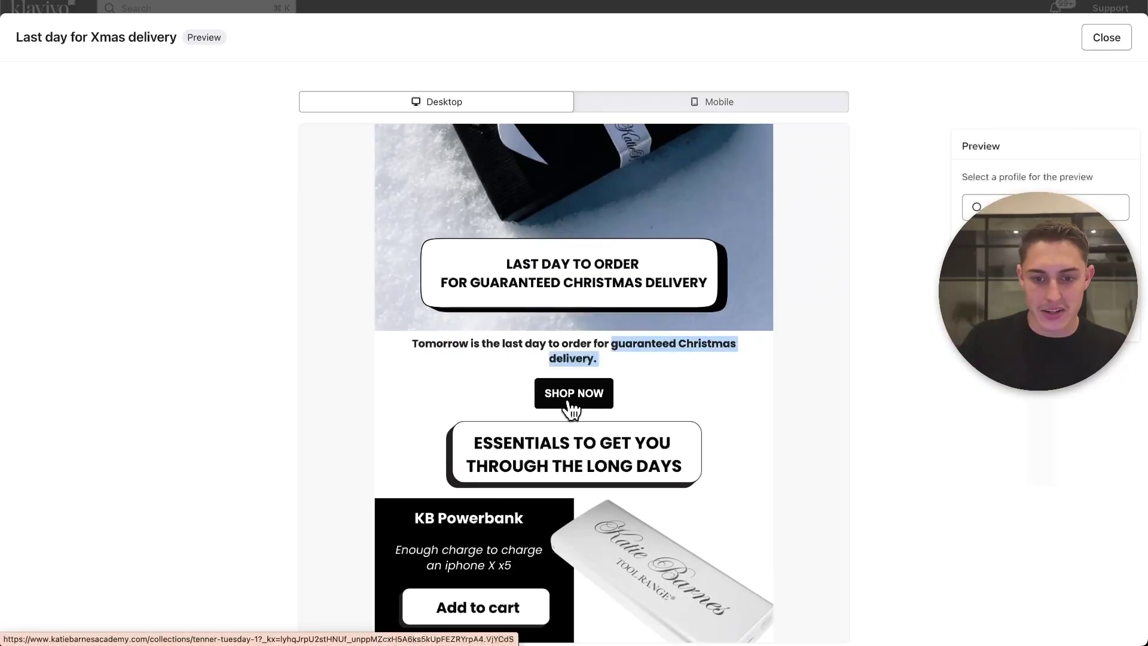
scroll(562, 430, "down", 10)
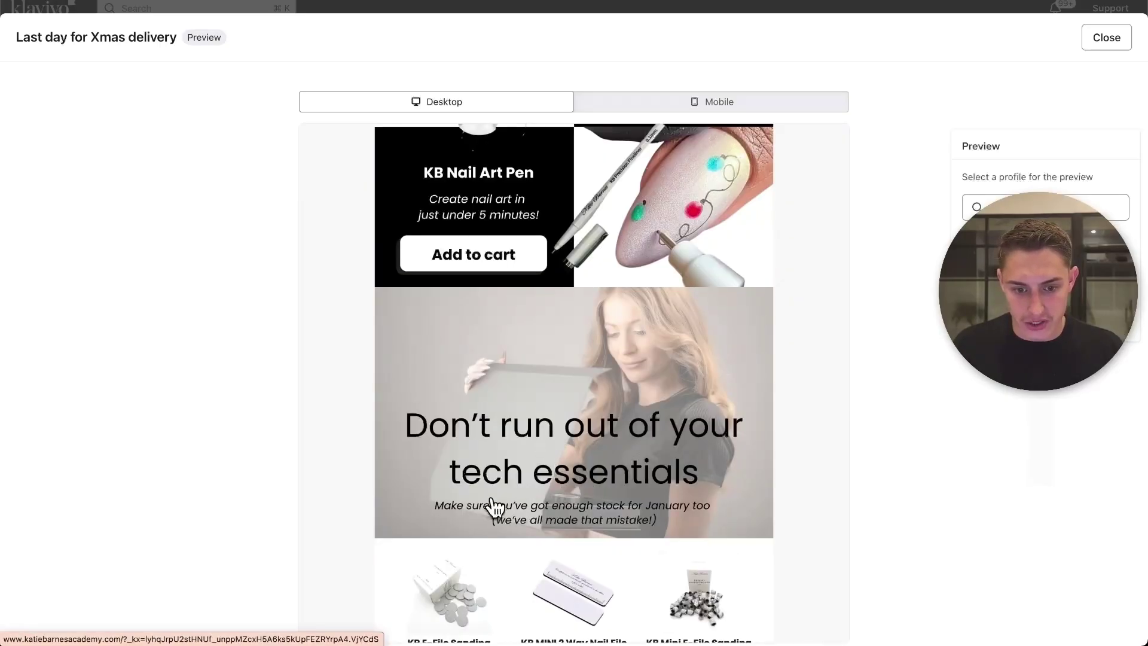
scroll(658, 530, "down", 5)
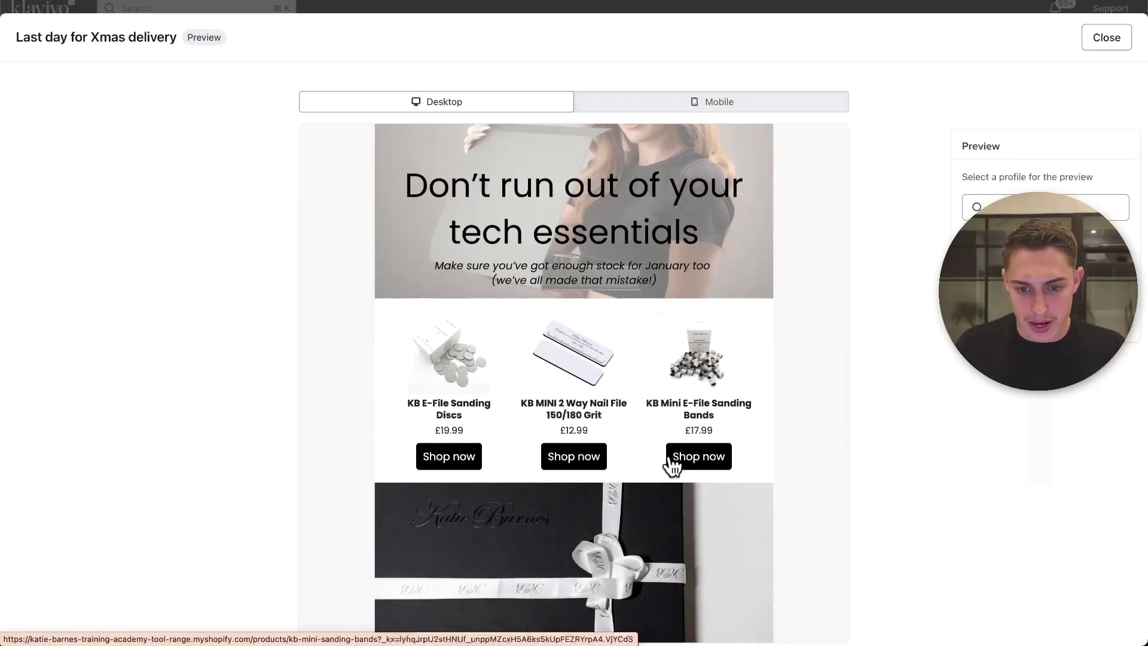
scroll(673, 466, "up", 7)
scroll(673, 467, "up", 4)
scroll(673, 467, "down", 8)
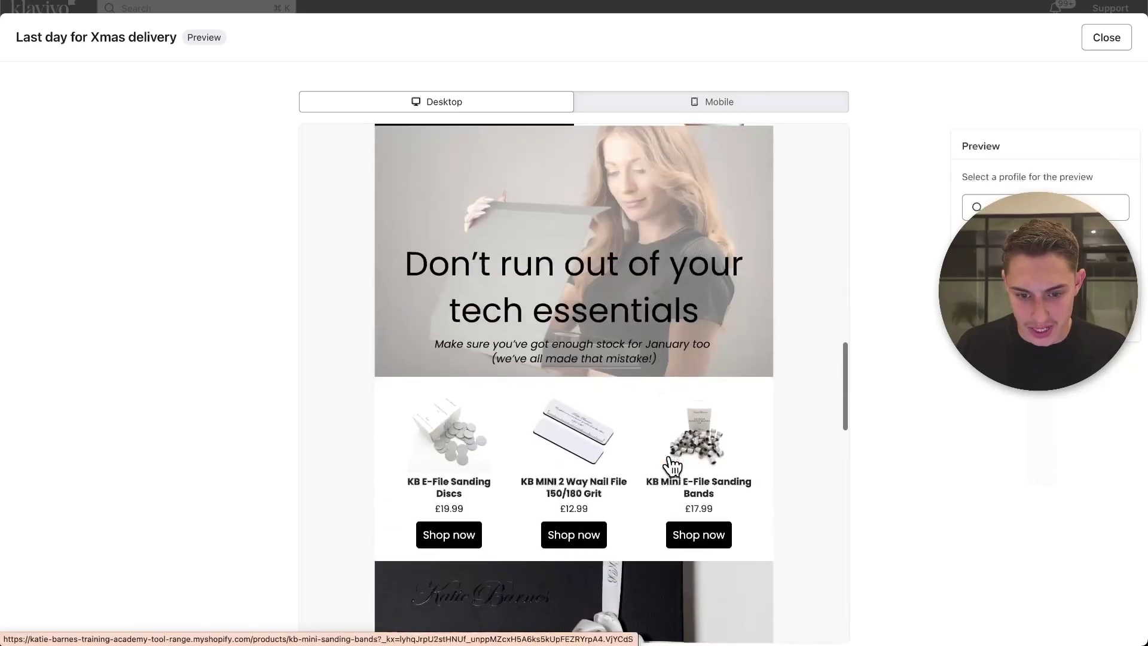
scroll(587, 418, "down", 7)
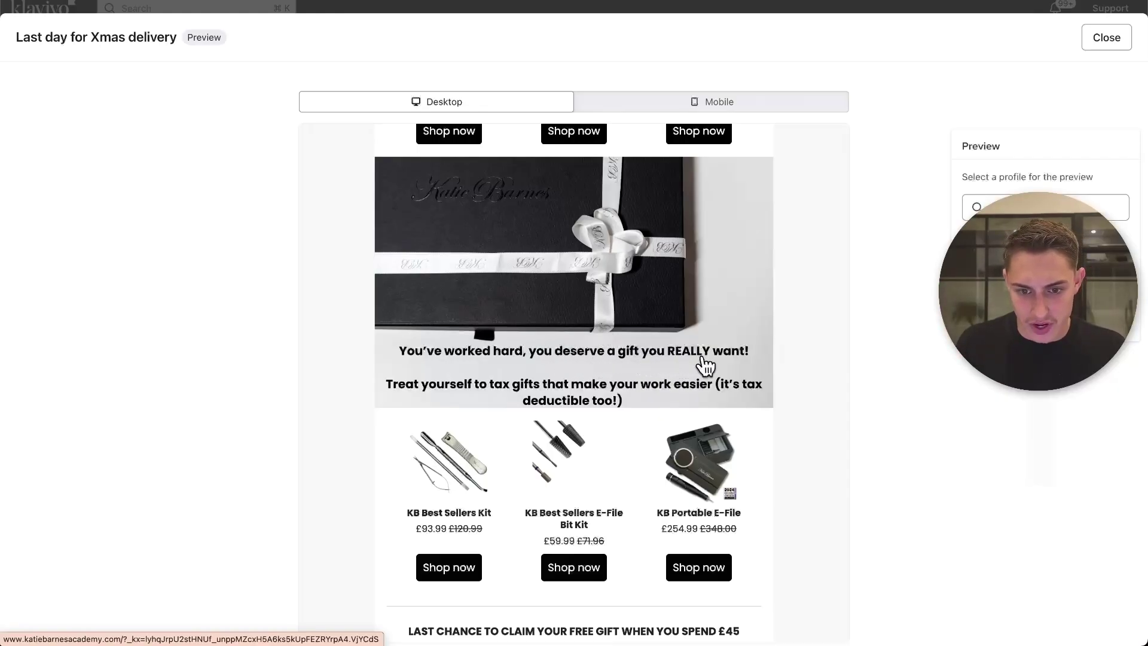
scroll(534, 263, "up", 1)
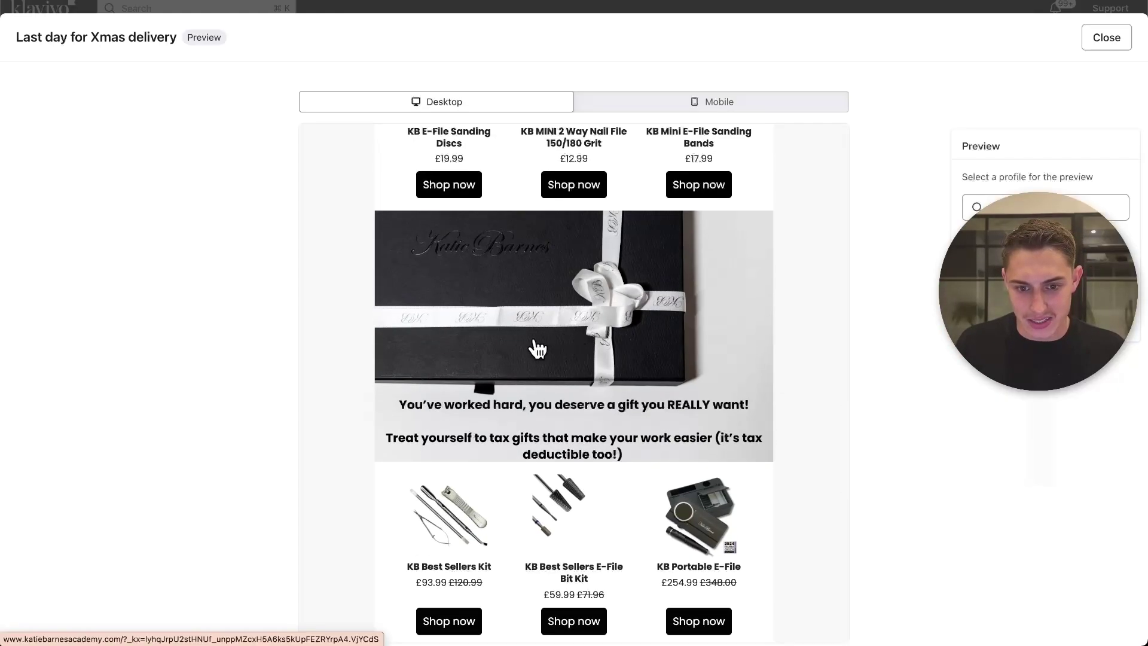
scroll(608, 359, "down", 6)
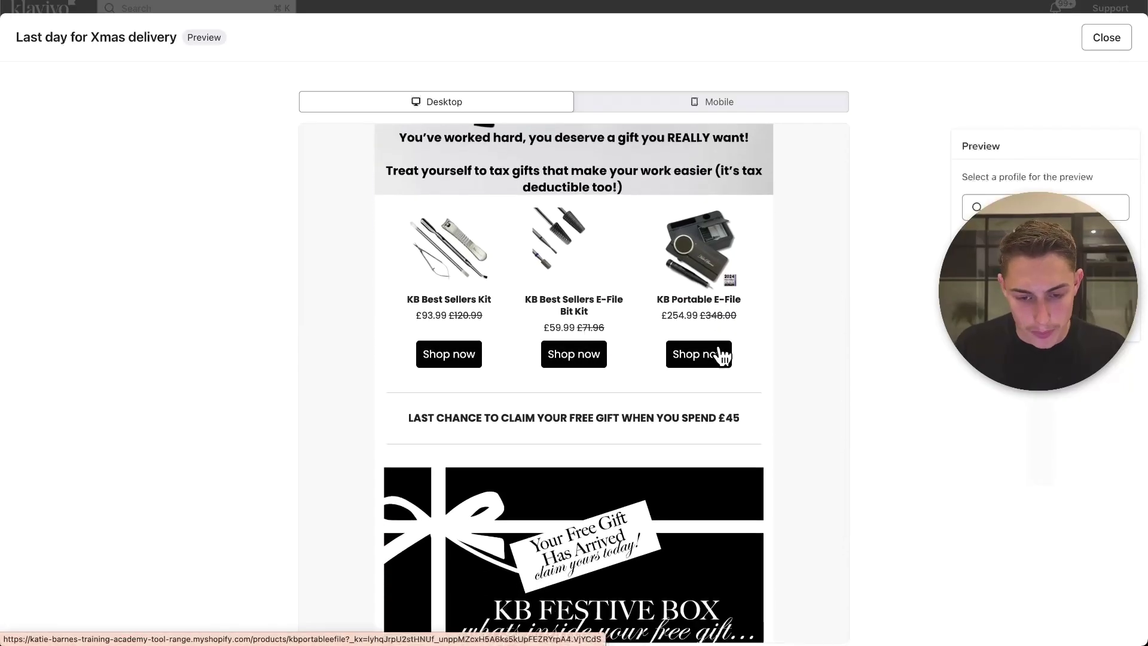
scroll(722, 356, "down", 2)
scroll(718, 359, "down", 1)
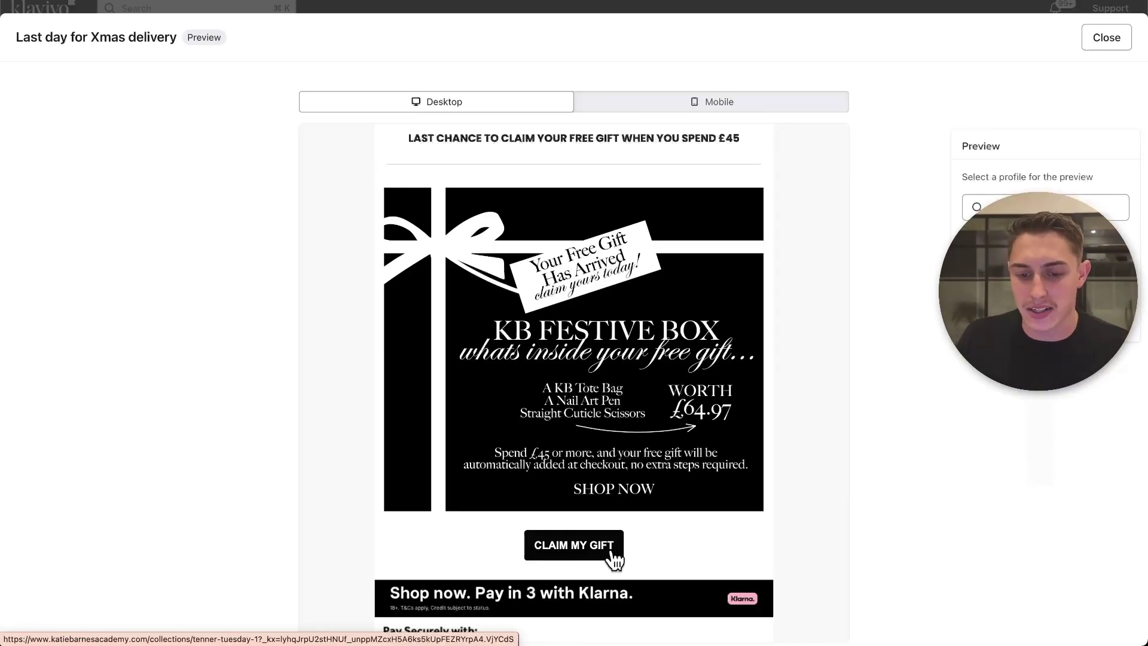
scroll(615, 560, "down", 4)
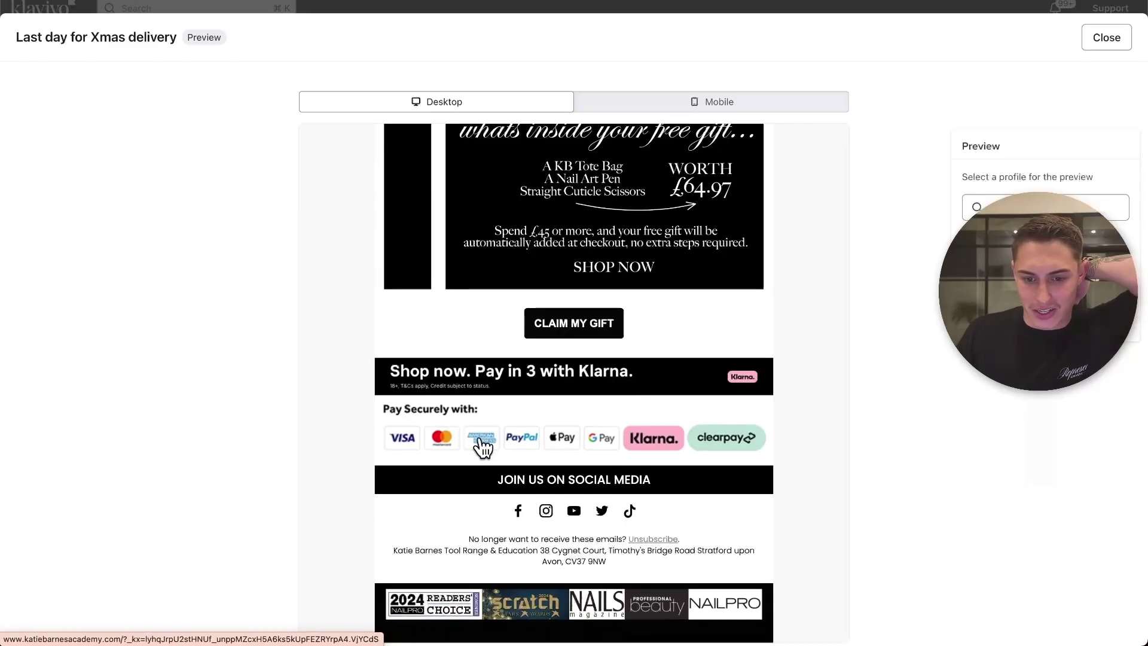
scroll(598, 484, "down", 1)
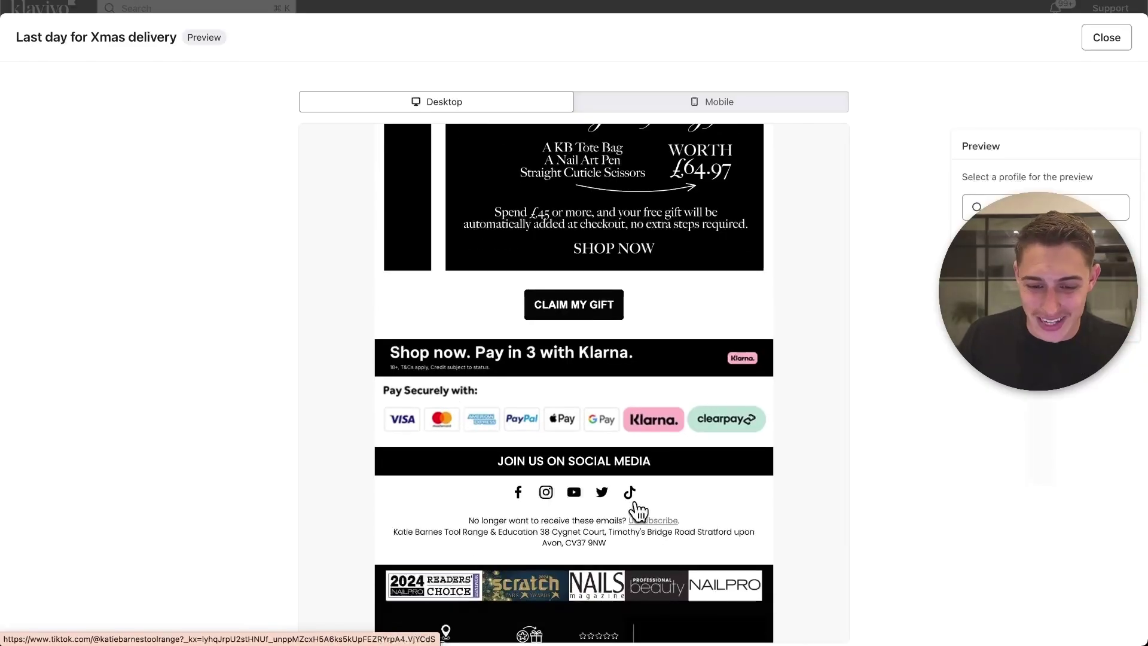
scroll(638, 512, "down", 1)
- Switch the email preview to Mobile, scroll back to the top, and close it
left_click(688, 106)
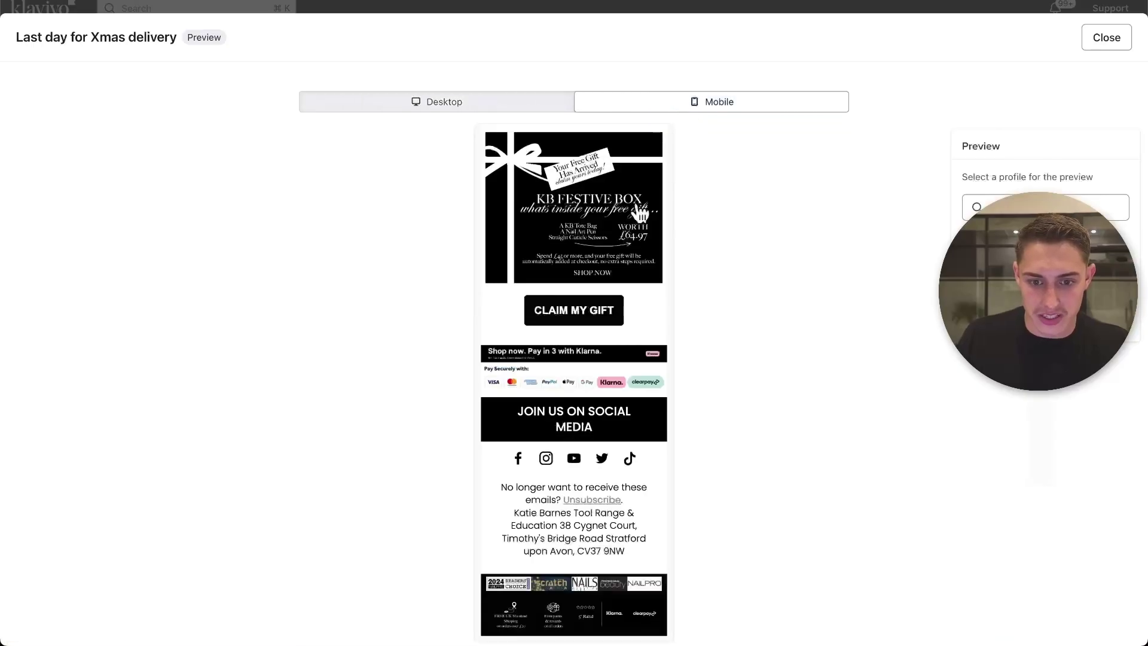
scroll(633, 225, "up", 10)
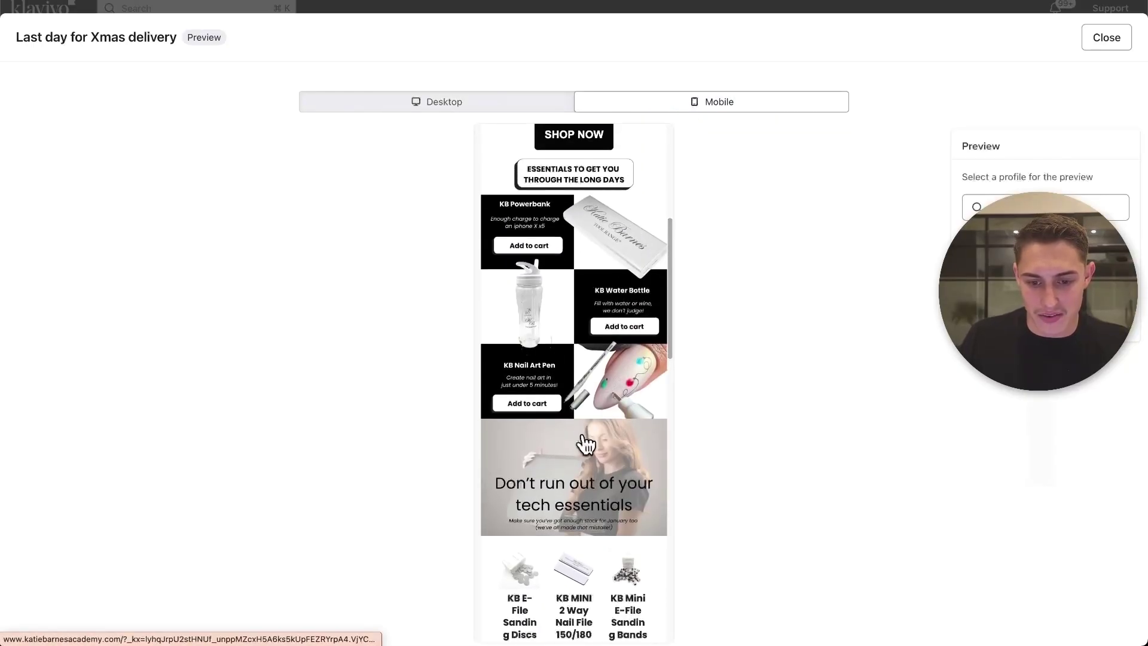
scroll(585, 444, "up", 5)
scroll(584, 444, "down", 2)
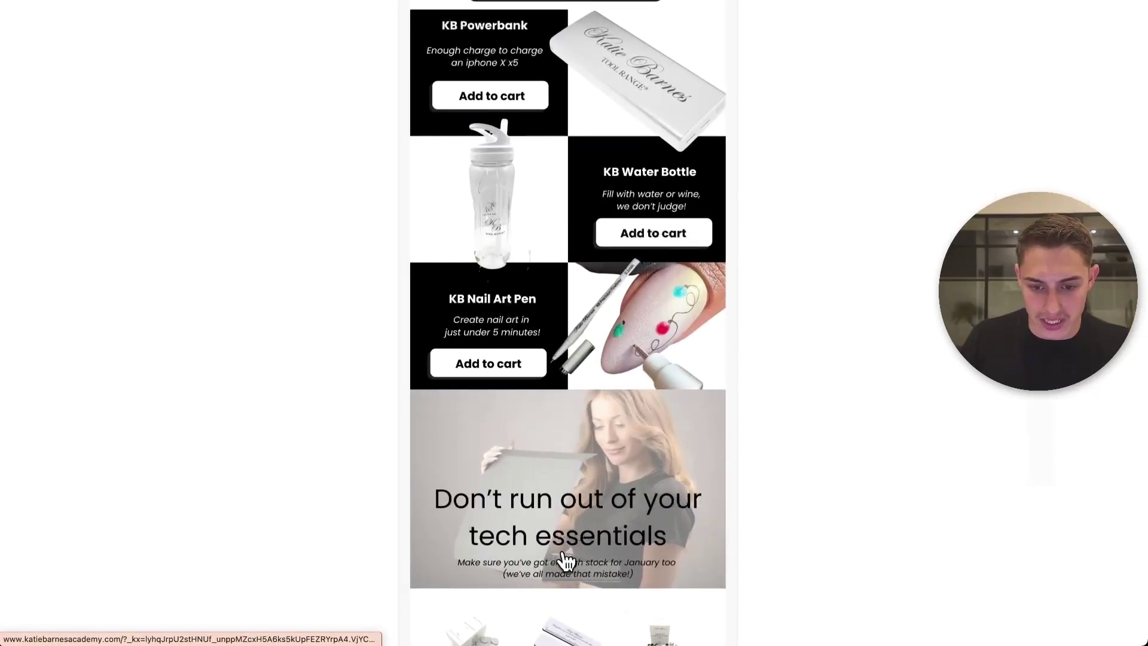
scroll(567, 561, "down", 5)
scroll(574, 336, "up", 5)
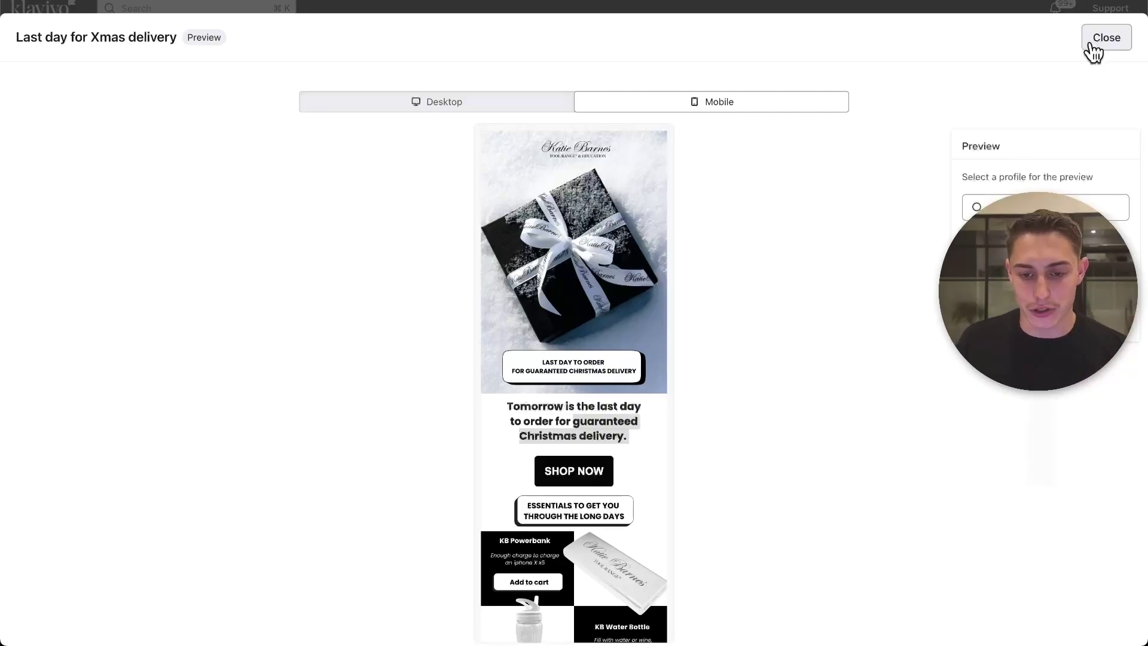
left_click(1092, 45)
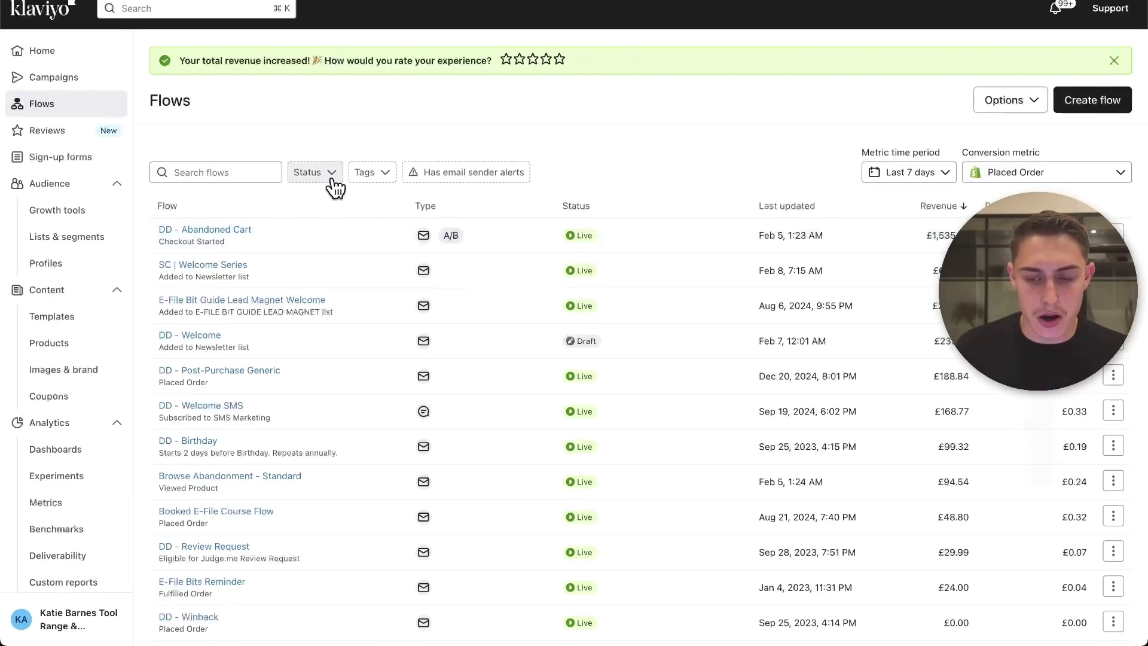
- Set the Flows metric time period to a custom December 1–15, 2024 range
left_click(946, 173)
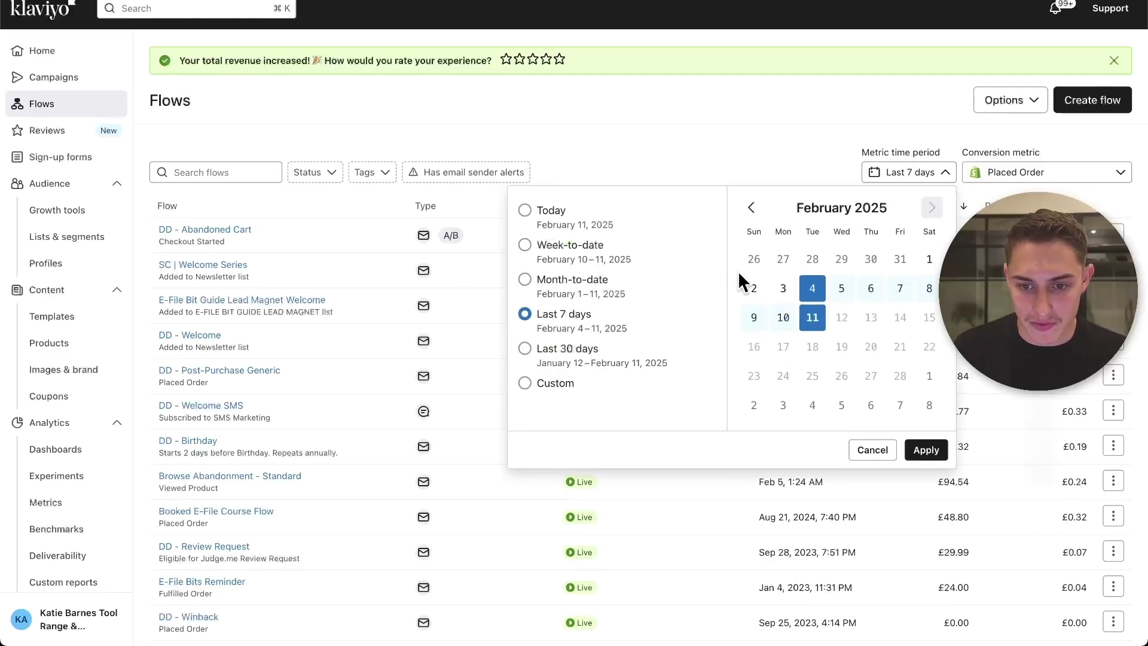
left_click(751, 207)
left_click(751, 207)
left_click(755, 259)
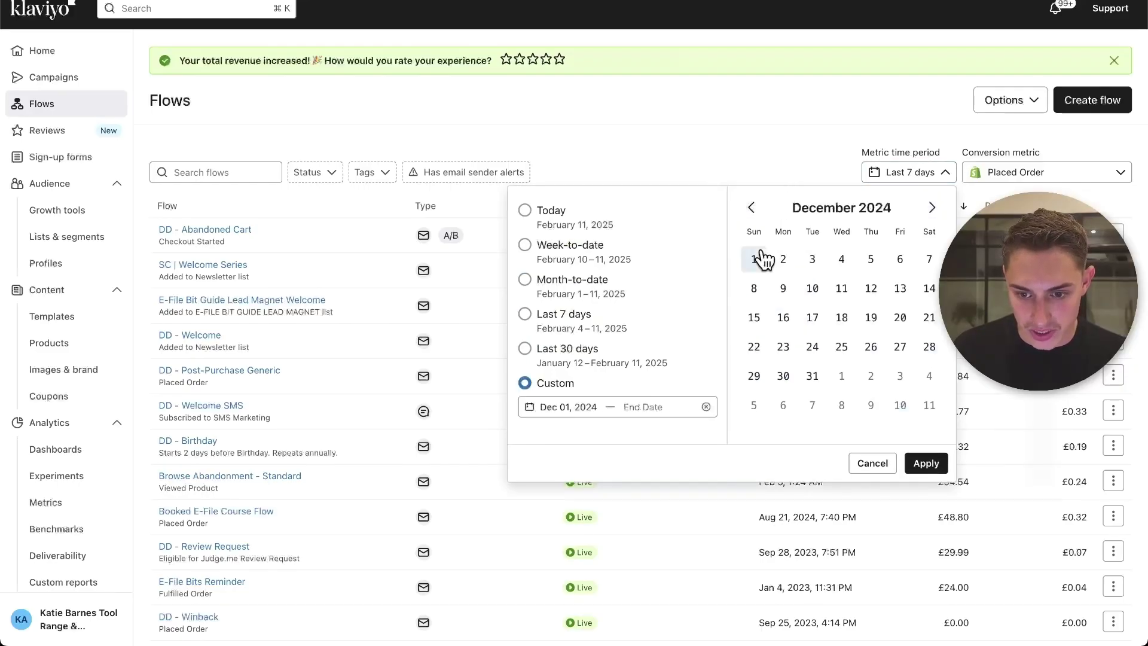
left_click(757, 319)
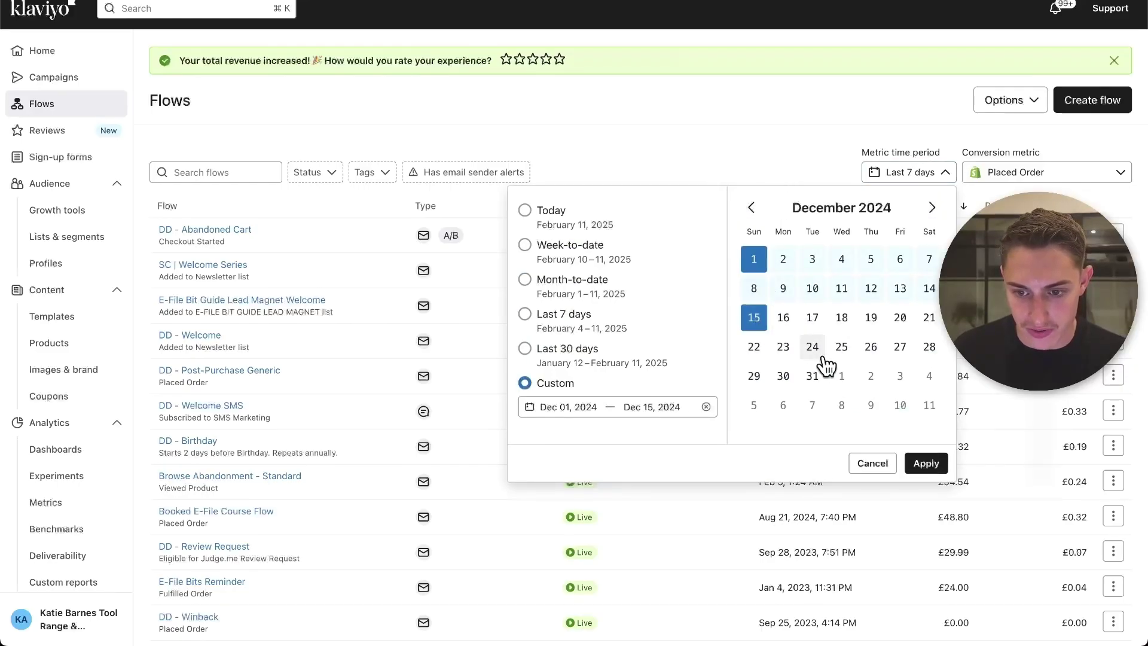
left_click(938, 468)
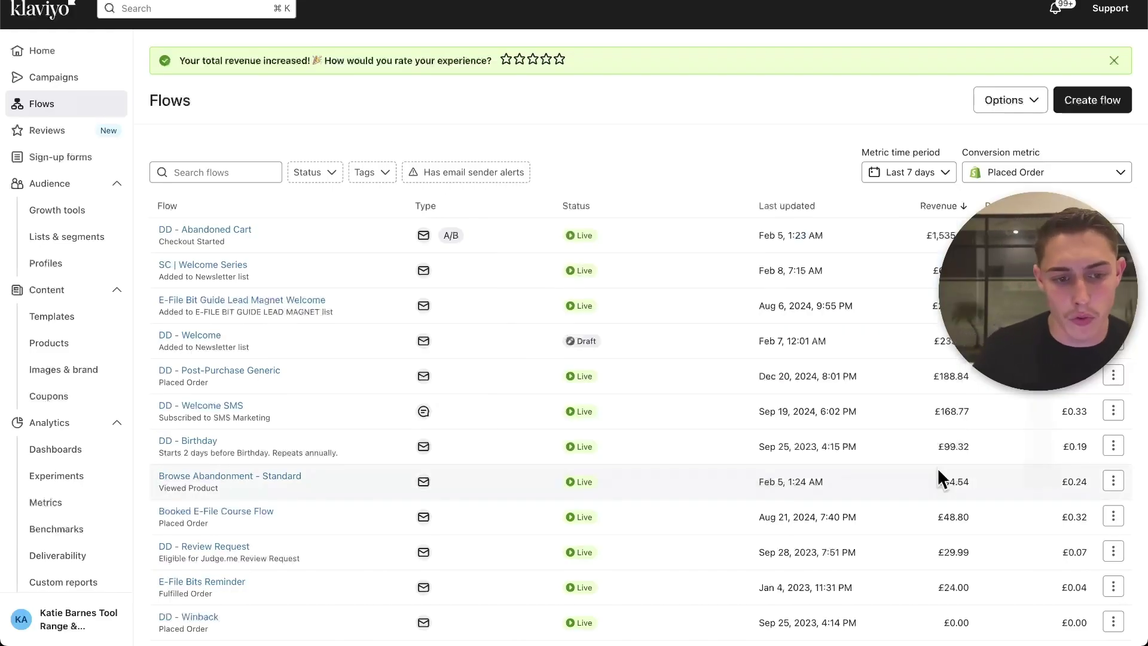
scroll(425, 282, "down", 10)
scroll(425, 281, "down", 2)
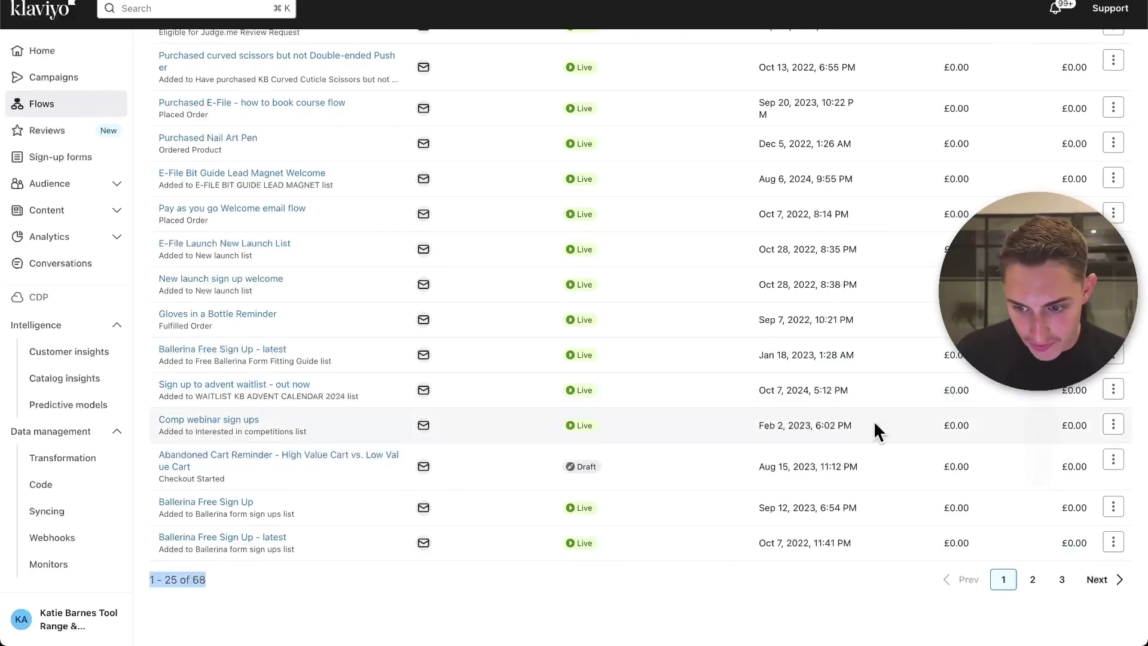
scroll(873, 421, "up", 12)
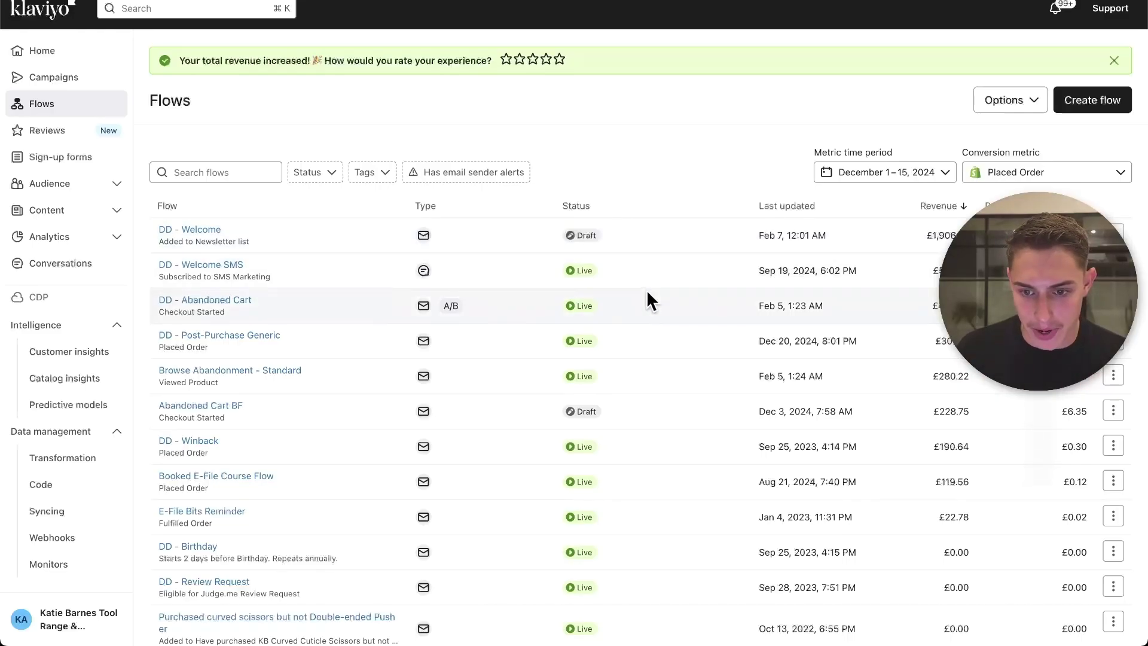
scroll(438, 263, "down", 1)
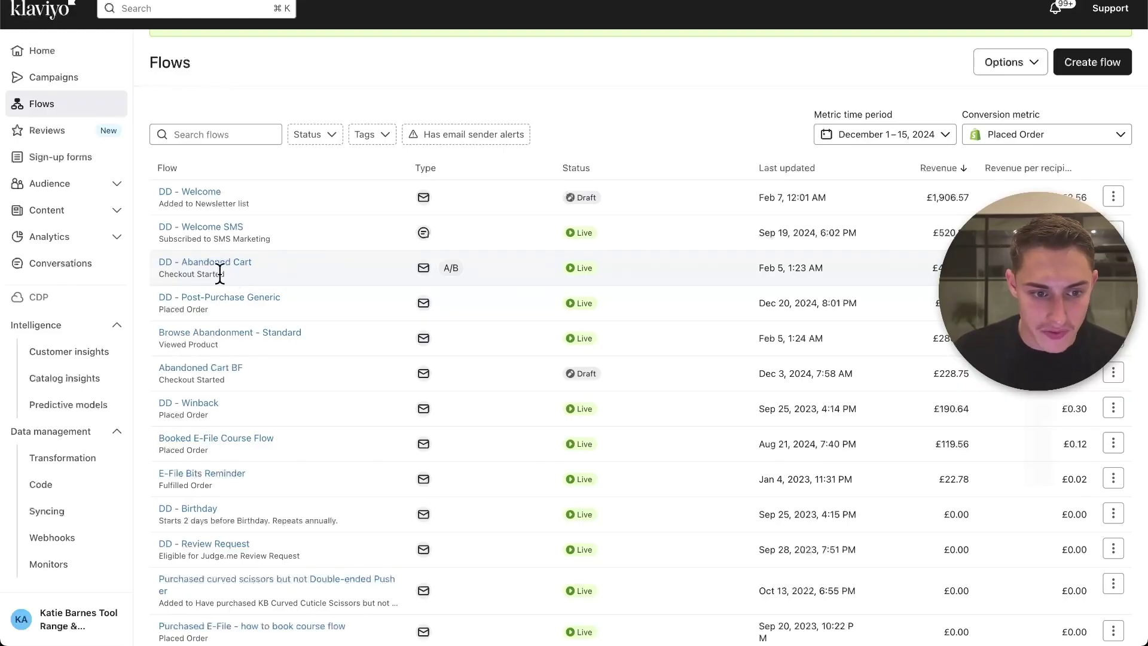
left_click_drag(225, 274, 154, 275)
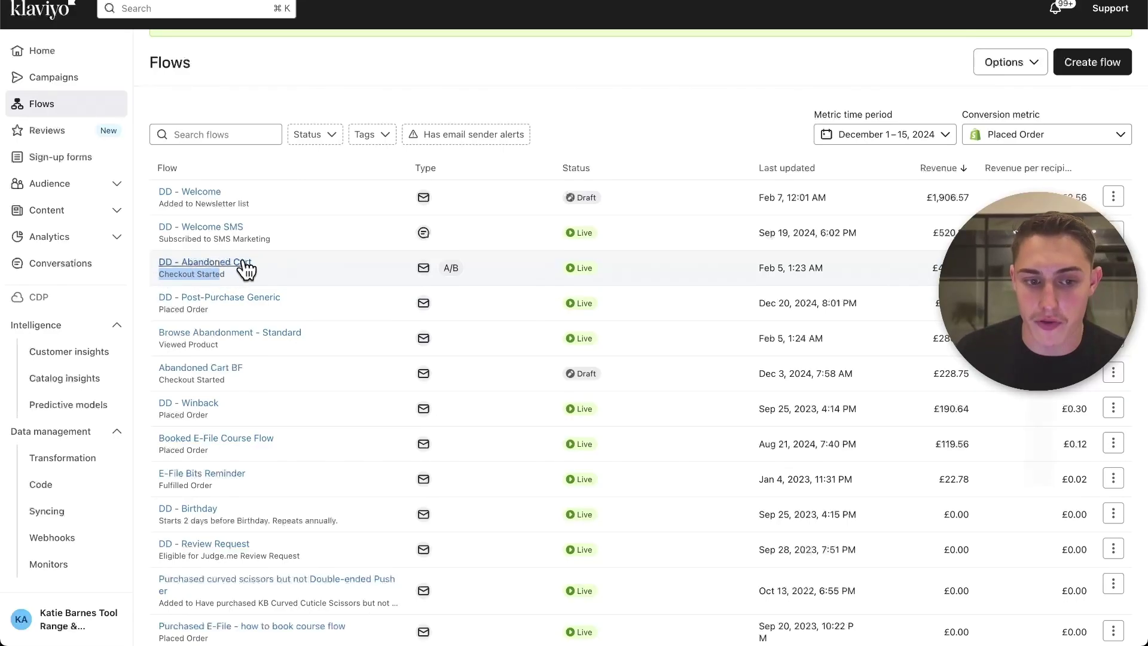
triple_click(231, 272)
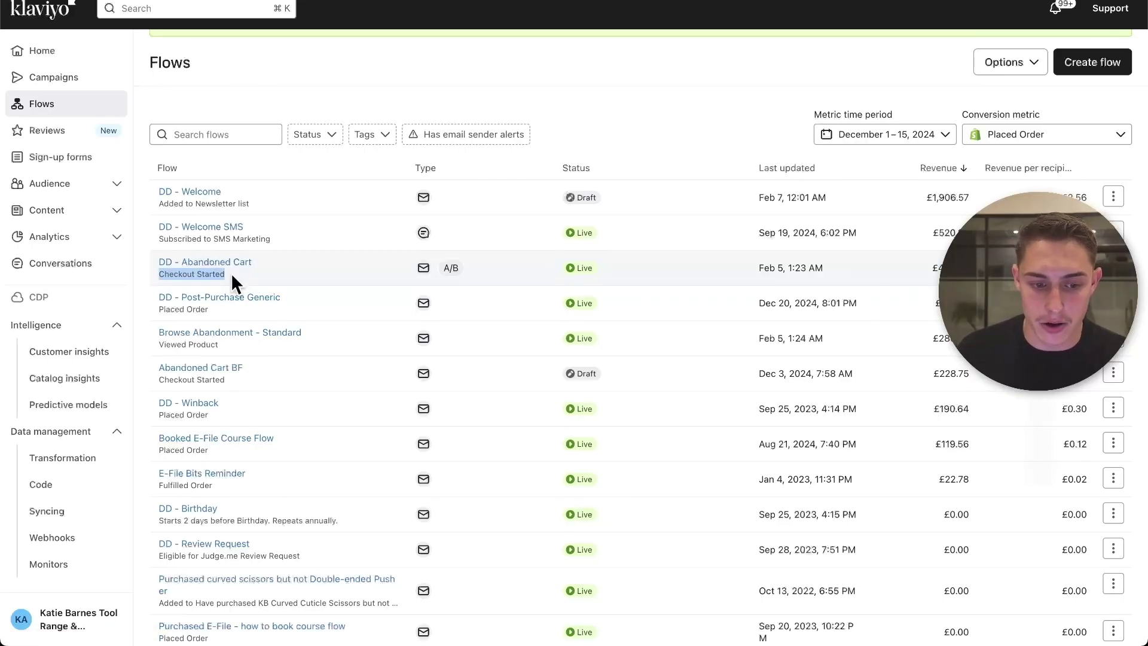
scroll(231, 273, "down", 8)
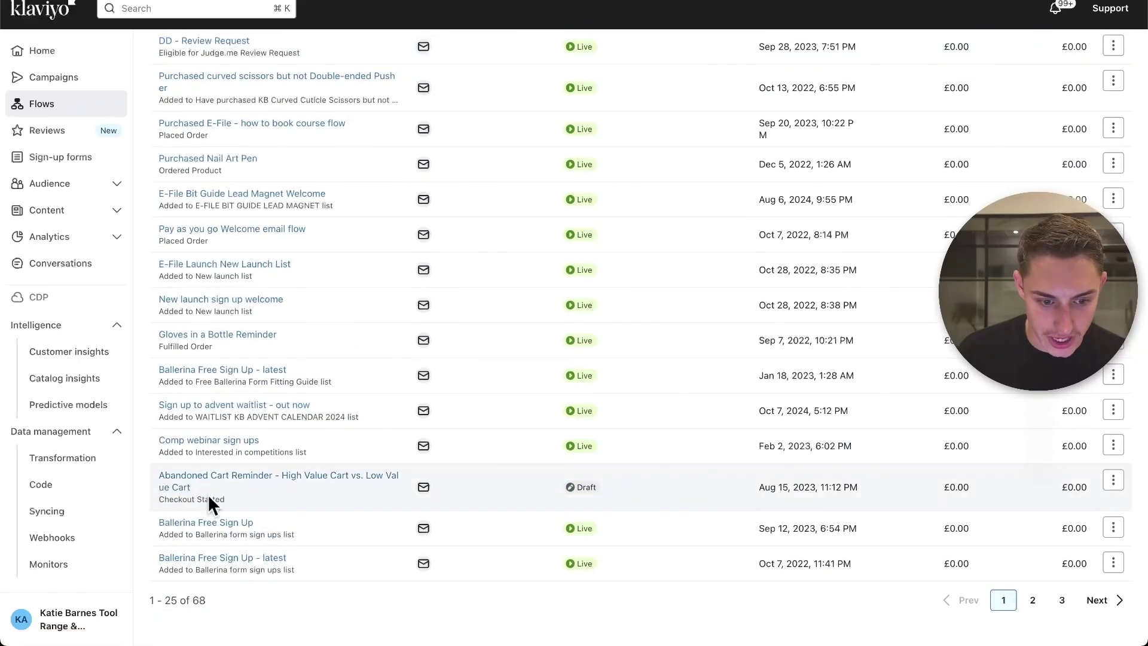
scroll(741, 545, "up", 8)
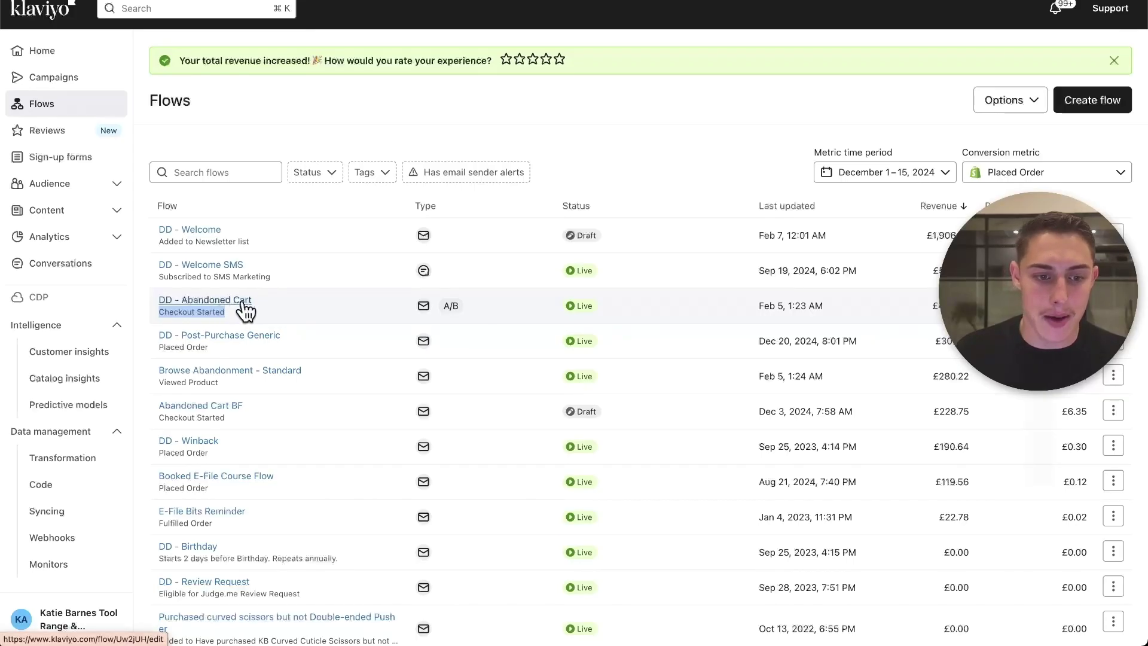
left_click(321, 310)
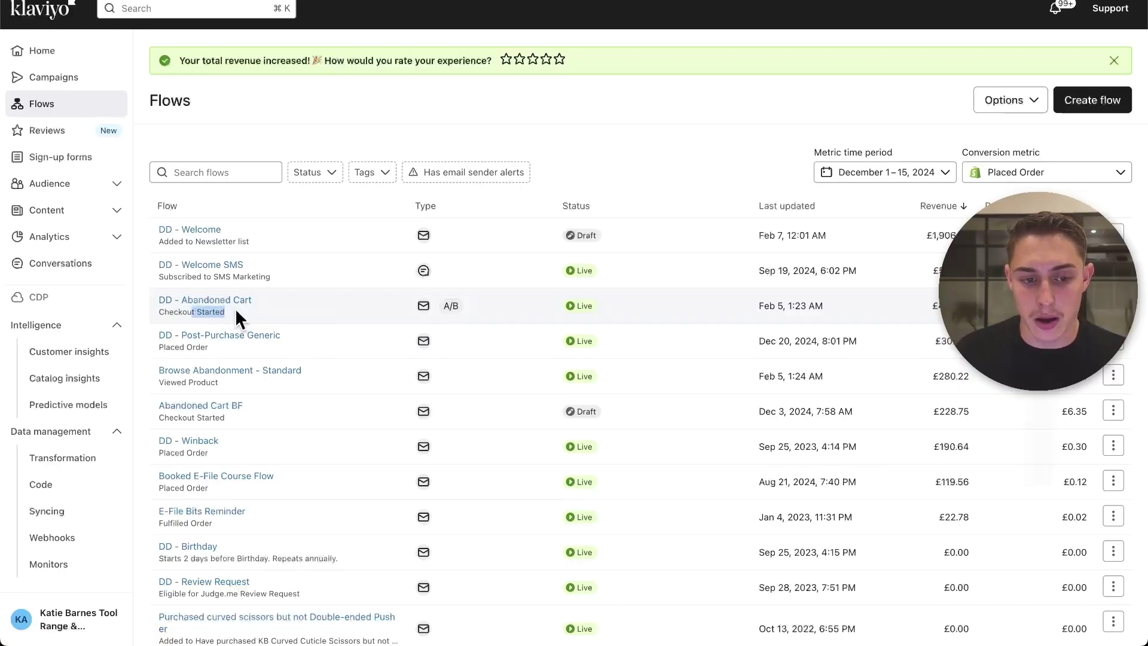
left_click_drag(235, 307, 159, 311)
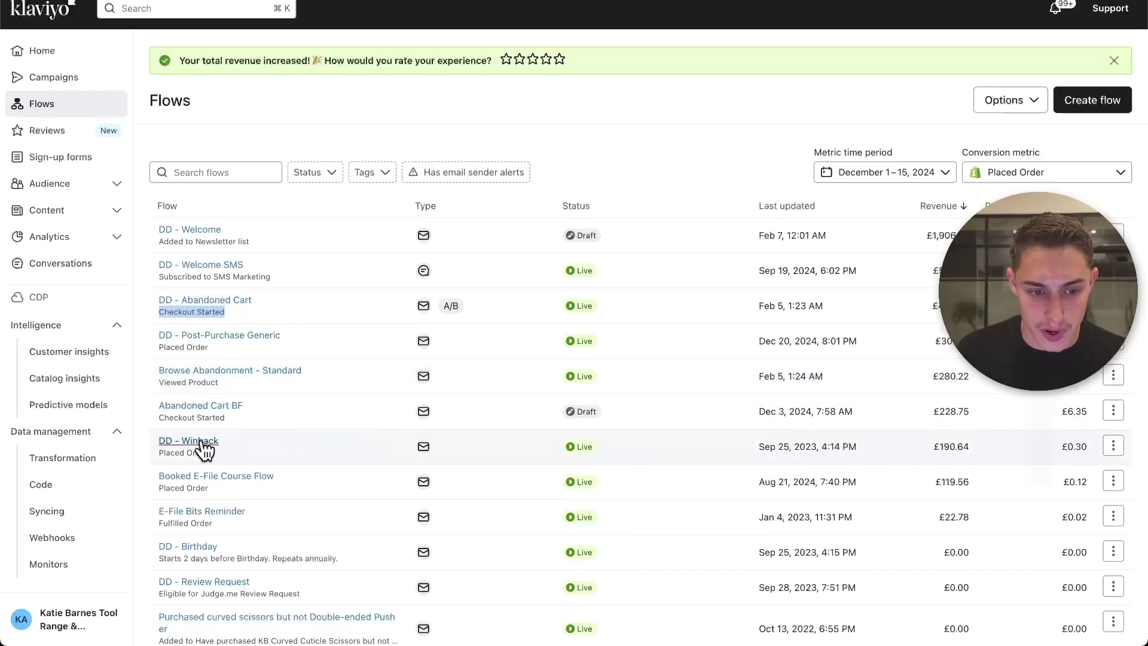
left_click(300, 431)
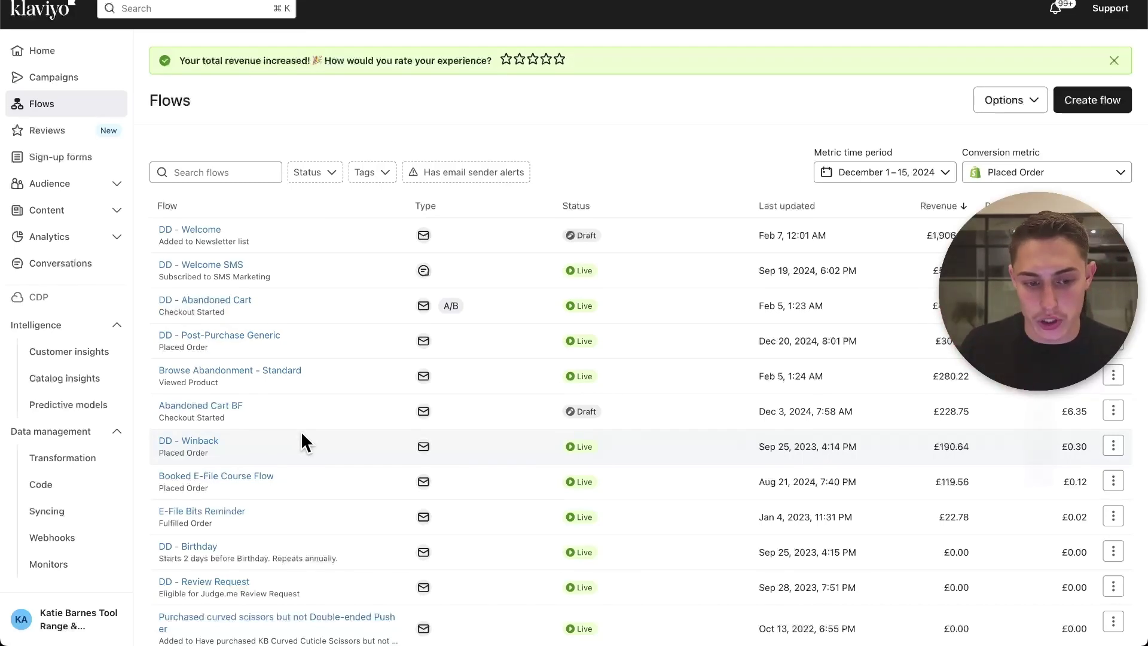
scroll(300, 430, "down", 2)
scroll(302, 435, "up", 2)
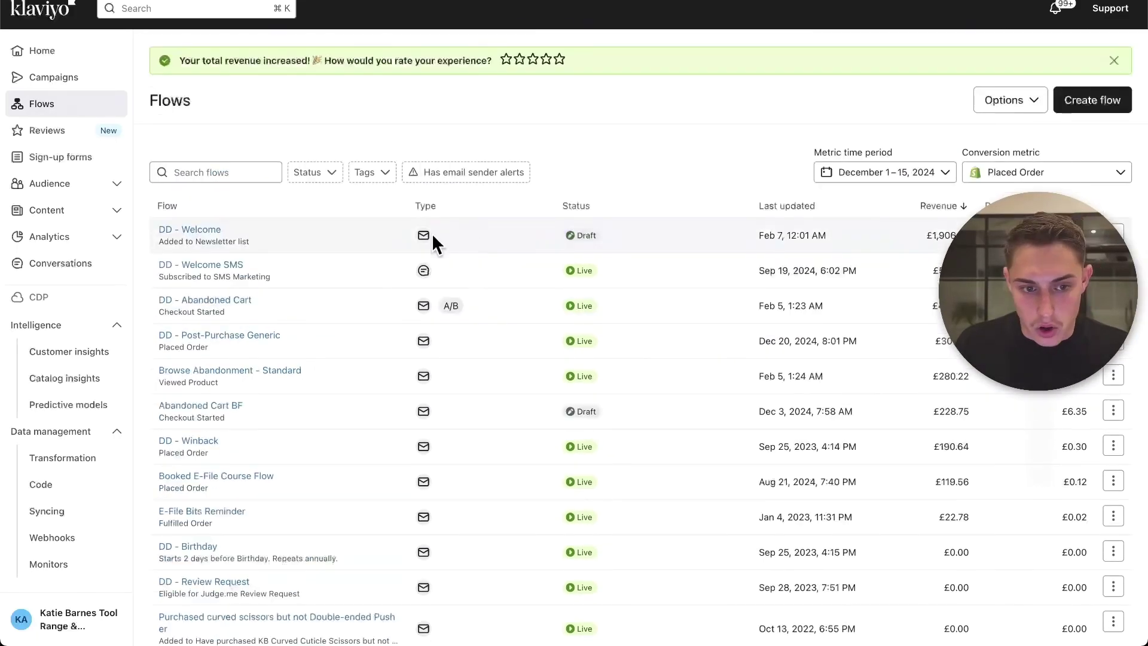
- Open DD - Welcome with December 2024 analytics, hiding and re-showing its performance stats
left_click(216, 232)
left_click(741, 8)
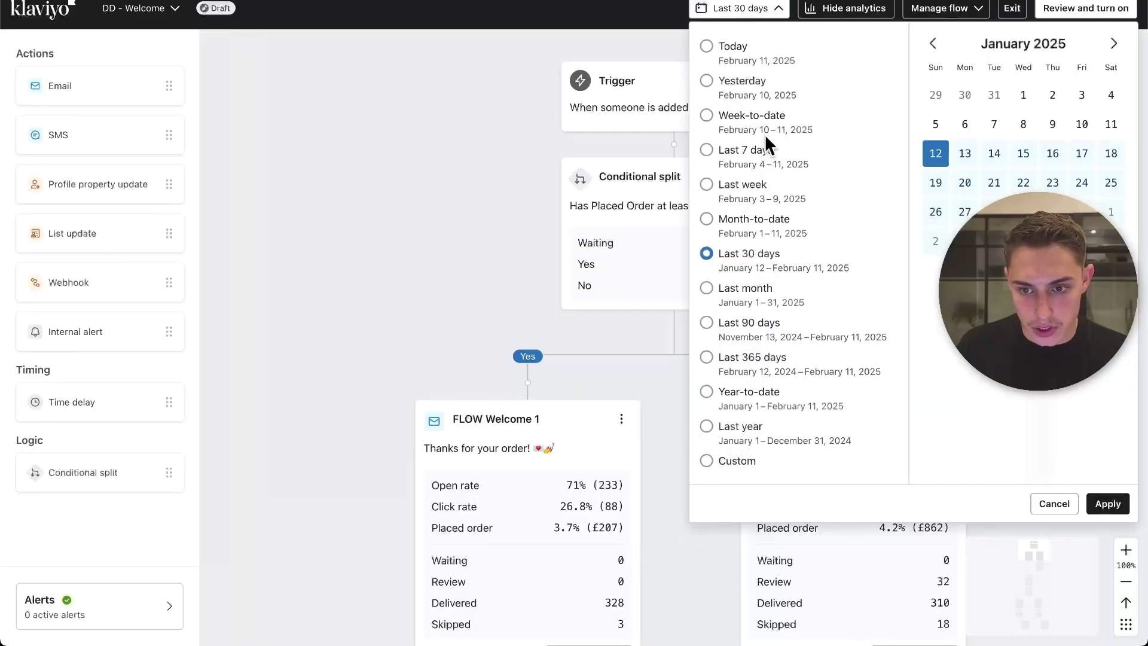
left_click(933, 43)
left_click(933, 44)
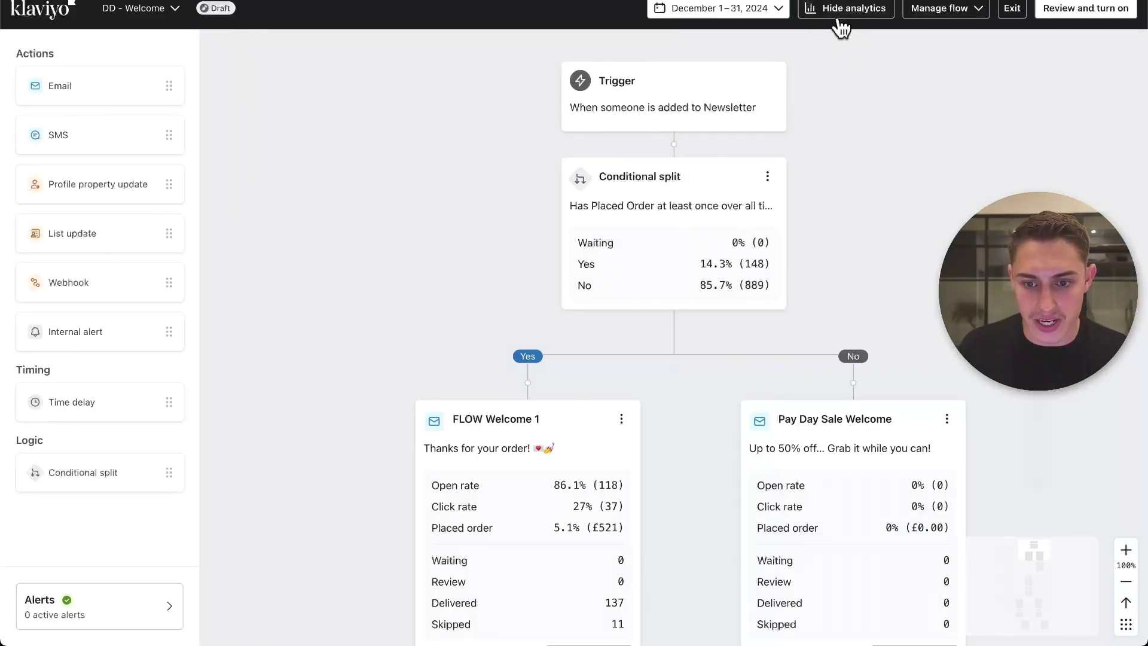
left_click(842, 9)
left_click(840, 18)
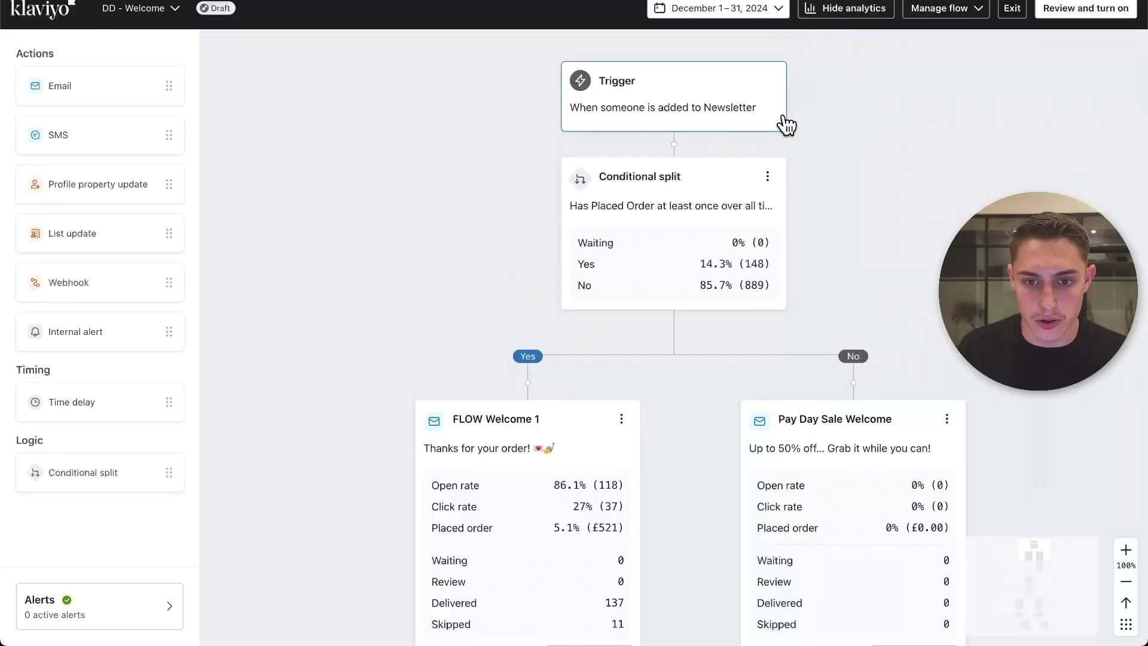
scroll(754, 250, "down", 3)
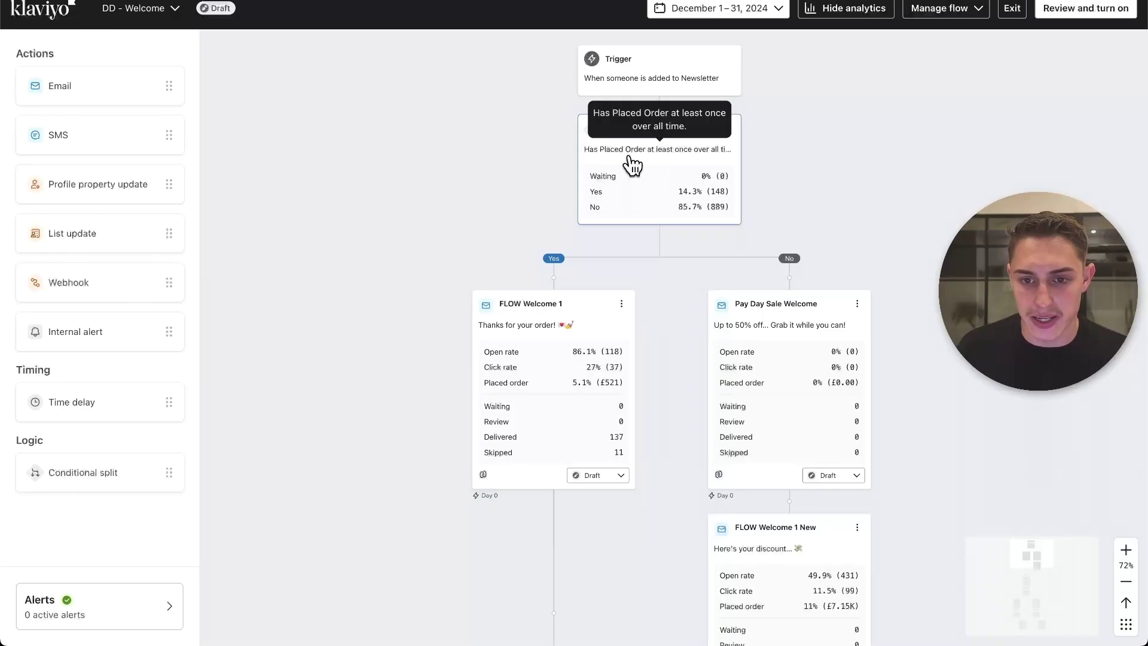
- Inspect the conditional split, then open FLOW Welcome 1's details and scroll to its template preview
left_click(633, 164)
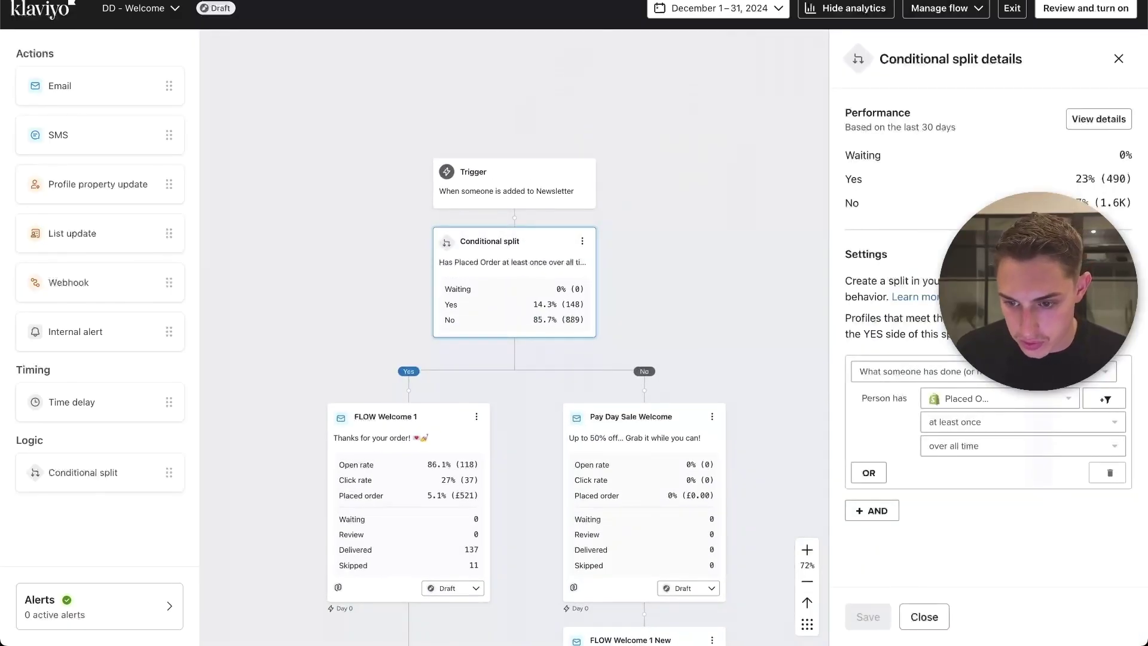
scroll(666, 252, "down", 1)
left_click(469, 359)
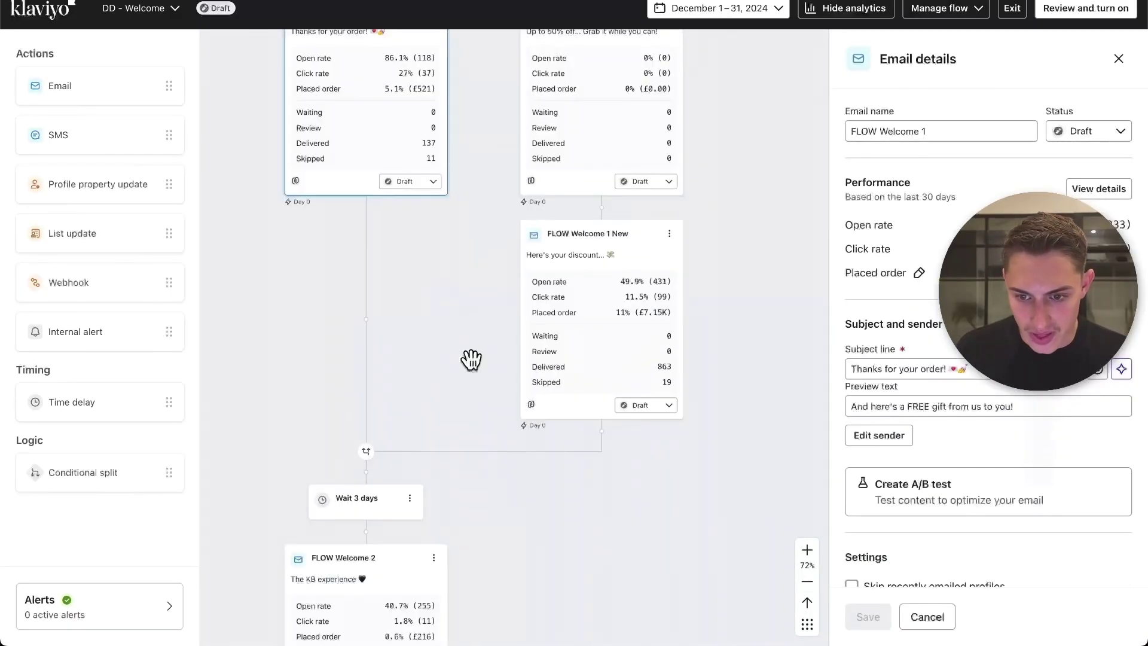
scroll(946, 494, "down", 8)
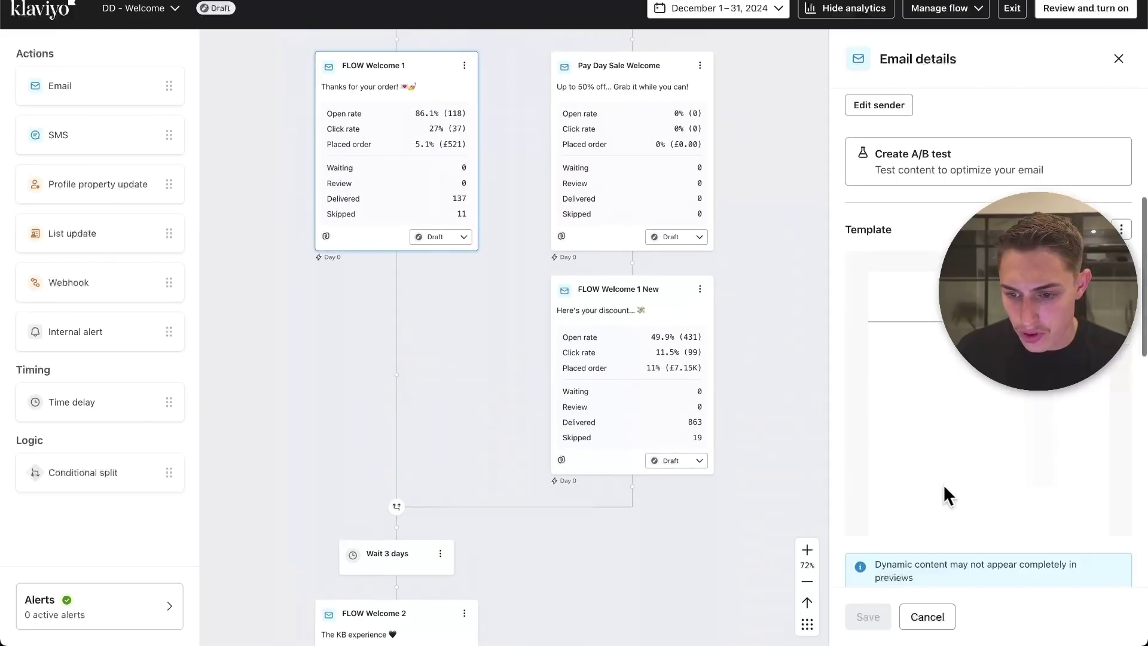
scroll(945, 494, "up", 1)
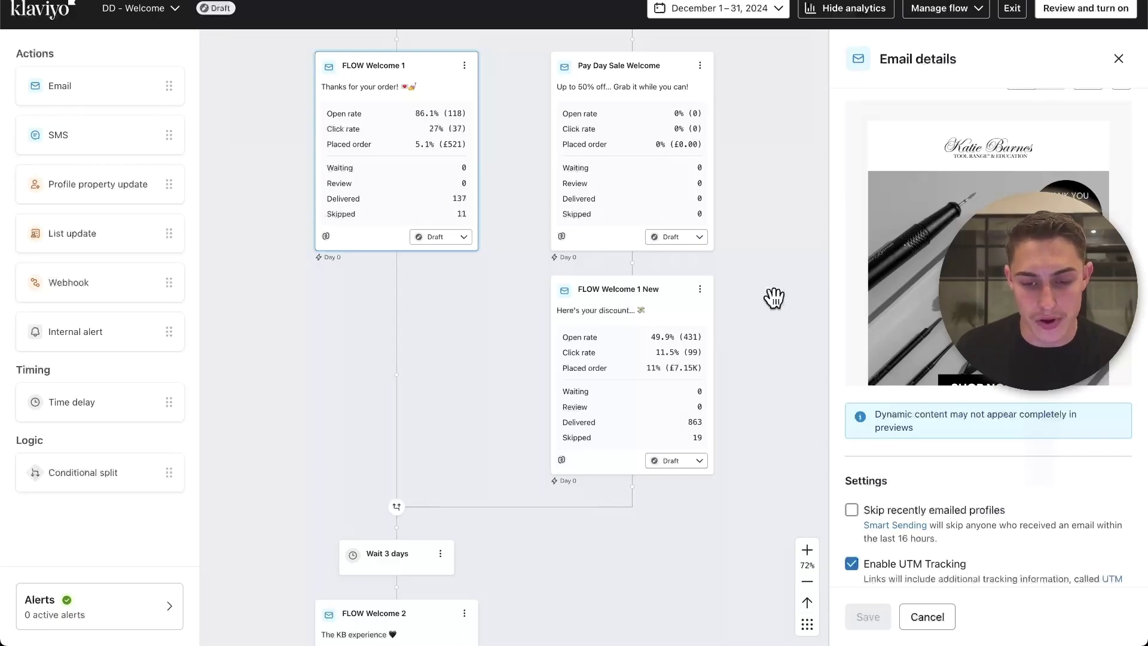
scroll(988, 251, "down", 5)
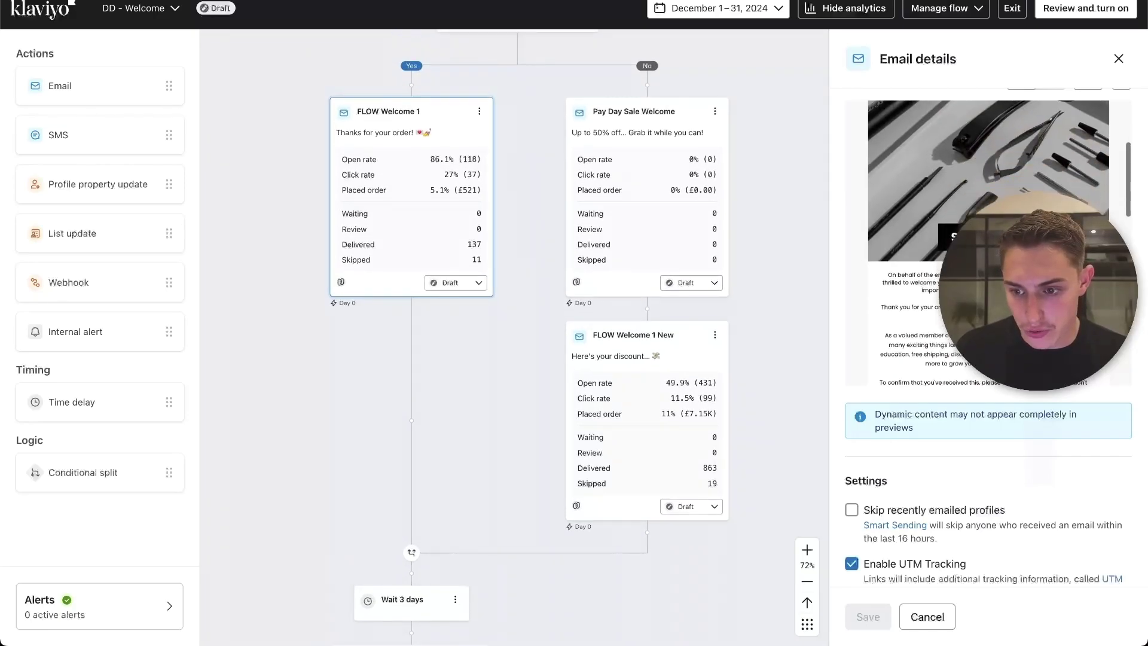
scroll(988, 251, "down", 5)
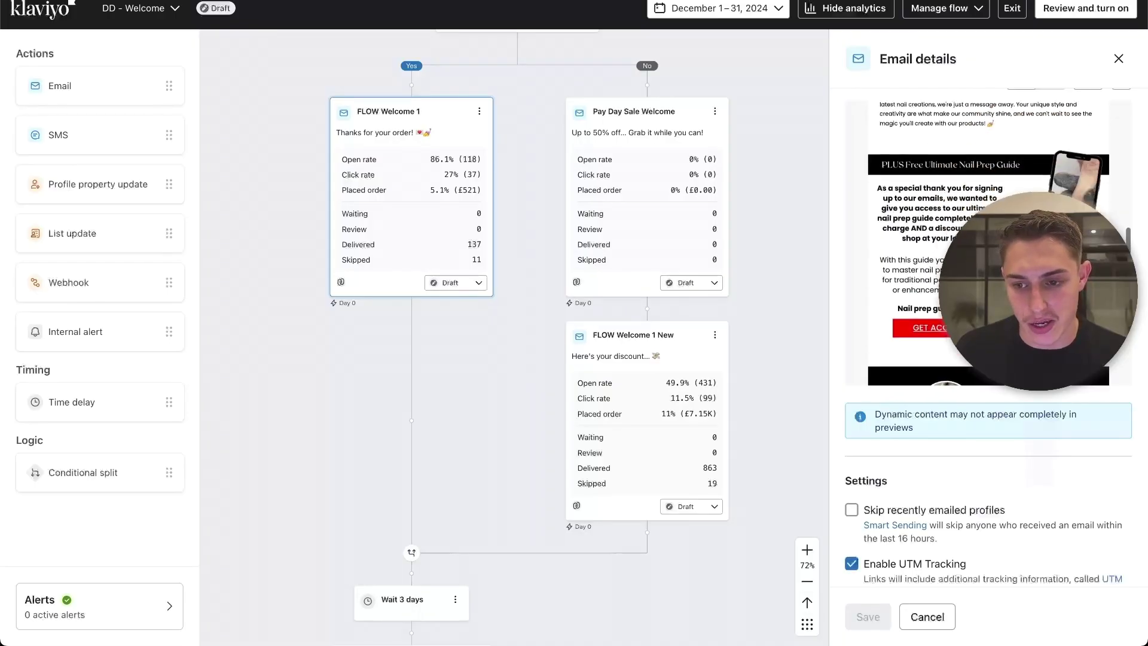
scroll(988, 251, "up", 7)
scroll(989, 252, "down", 3)
scroll(988, 251, "up", 3)
scroll(989, 251, "down", 2)
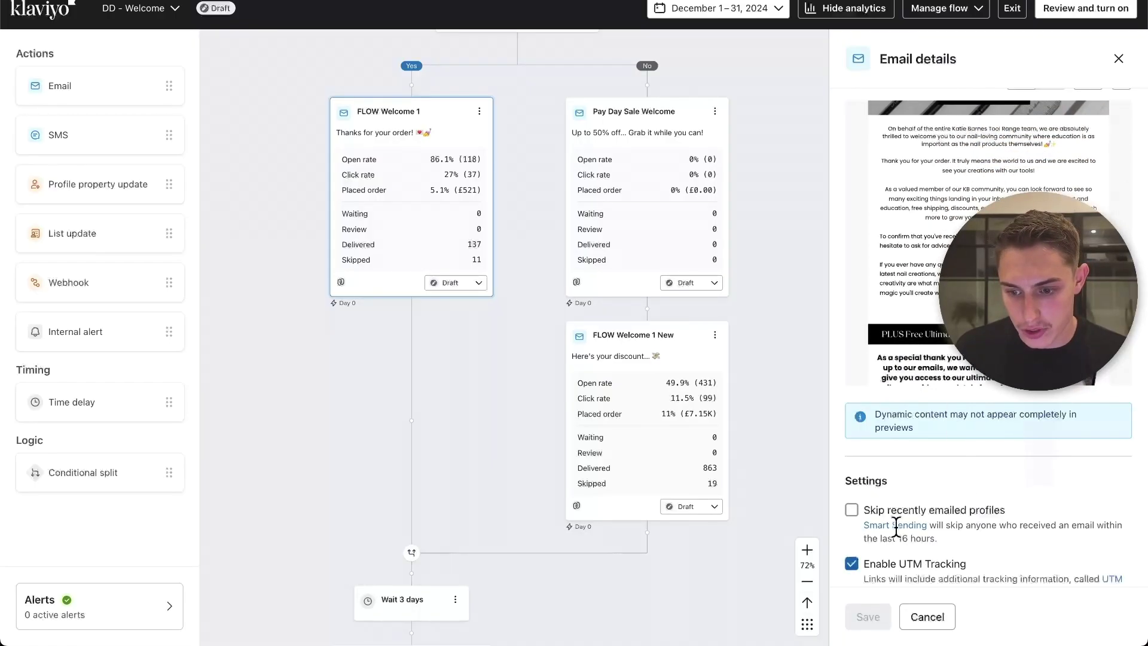
scroll(959, 156, "up", 5)
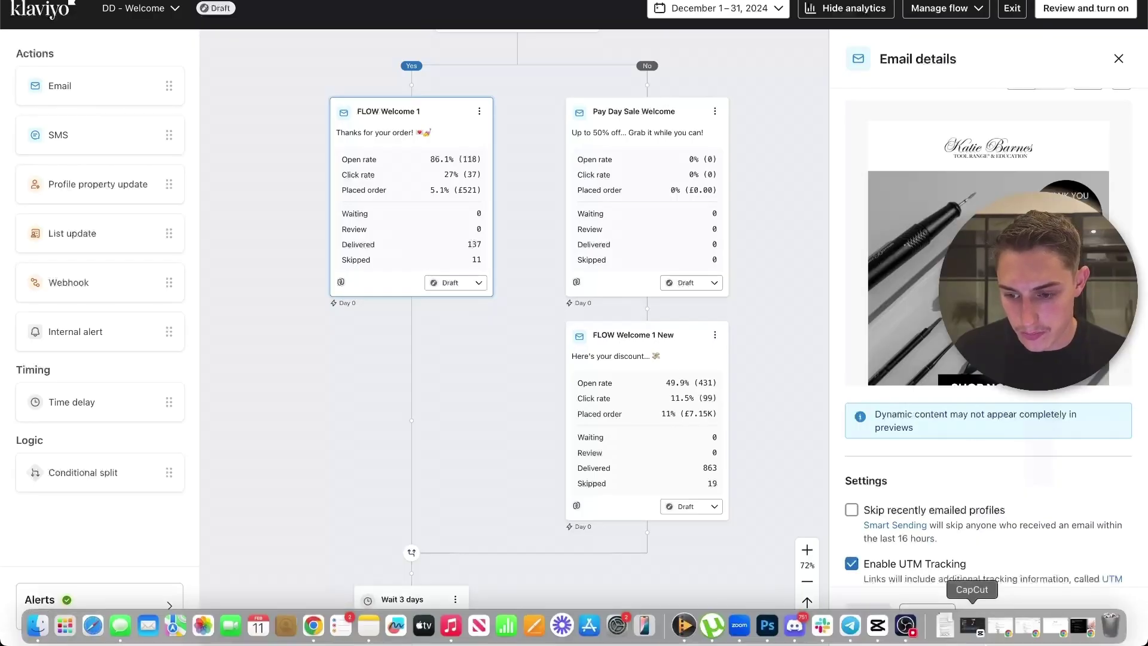
left_click(969, 625)
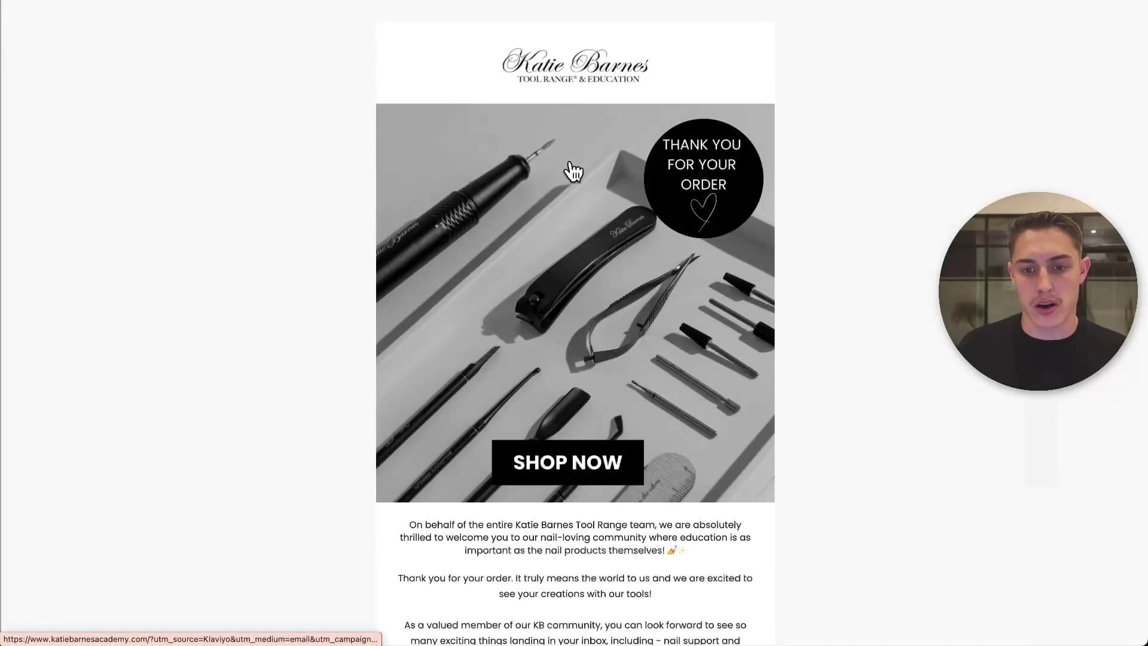
left_click_drag(688, 197, 688, 307)
scroll(689, 304, "down", 1)
scroll(689, 304, "down", 3)
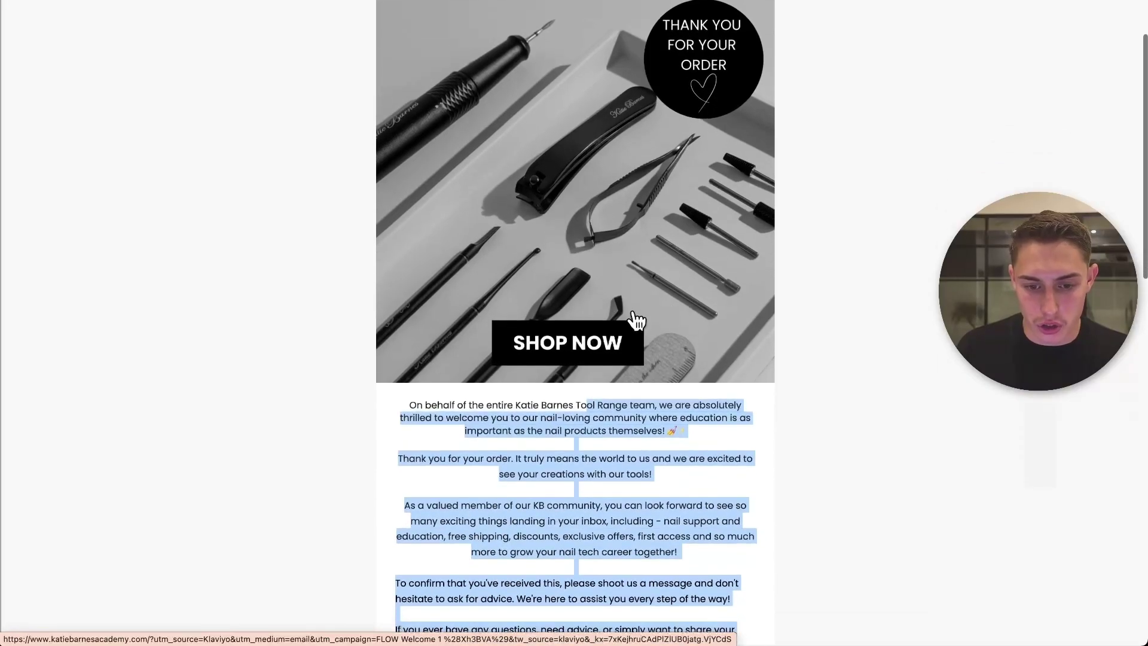
left_click(526, 234)
left_click_drag(522, 251, 620, 470)
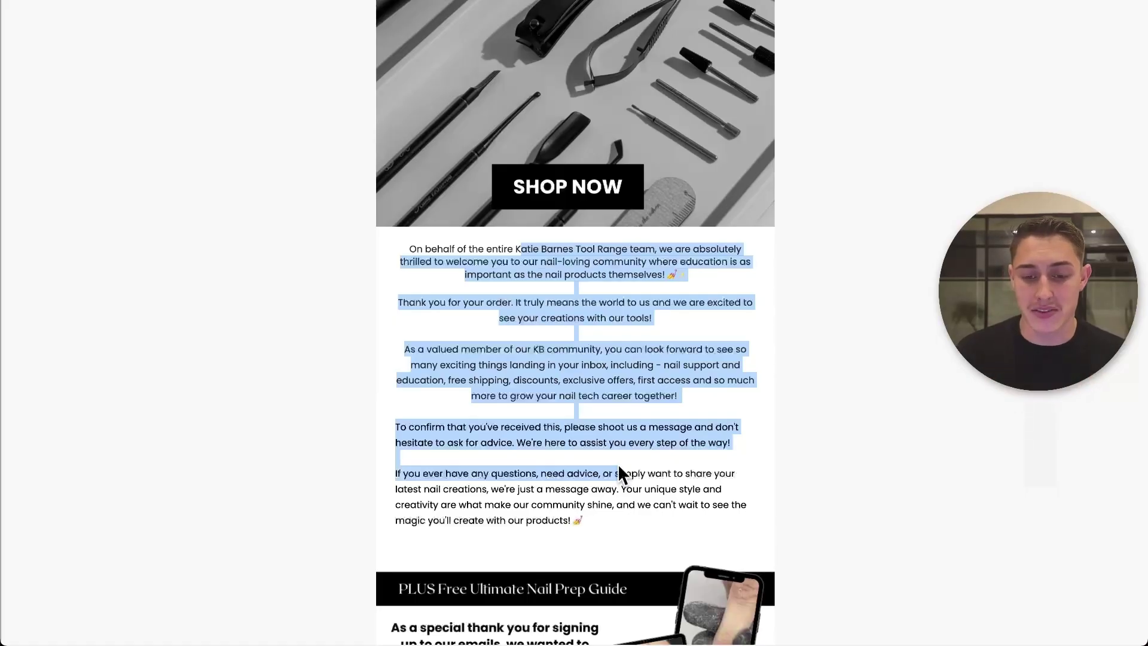
left_click(618, 458)
scroll(619, 458, "down", 1)
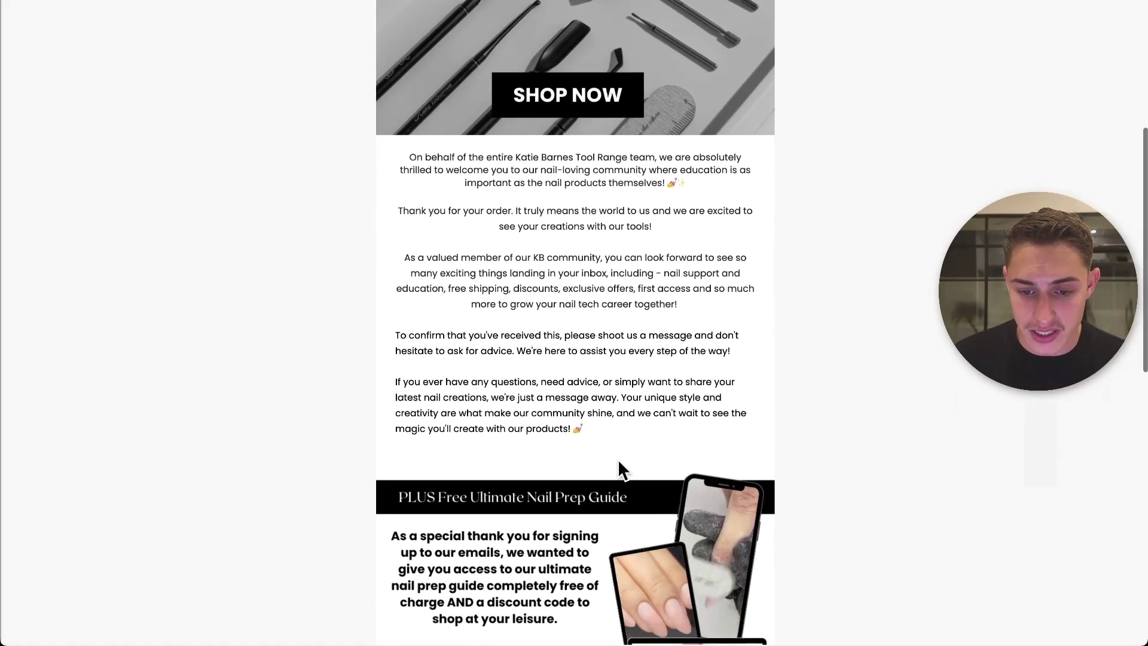
scroll(619, 464, "down", 2)
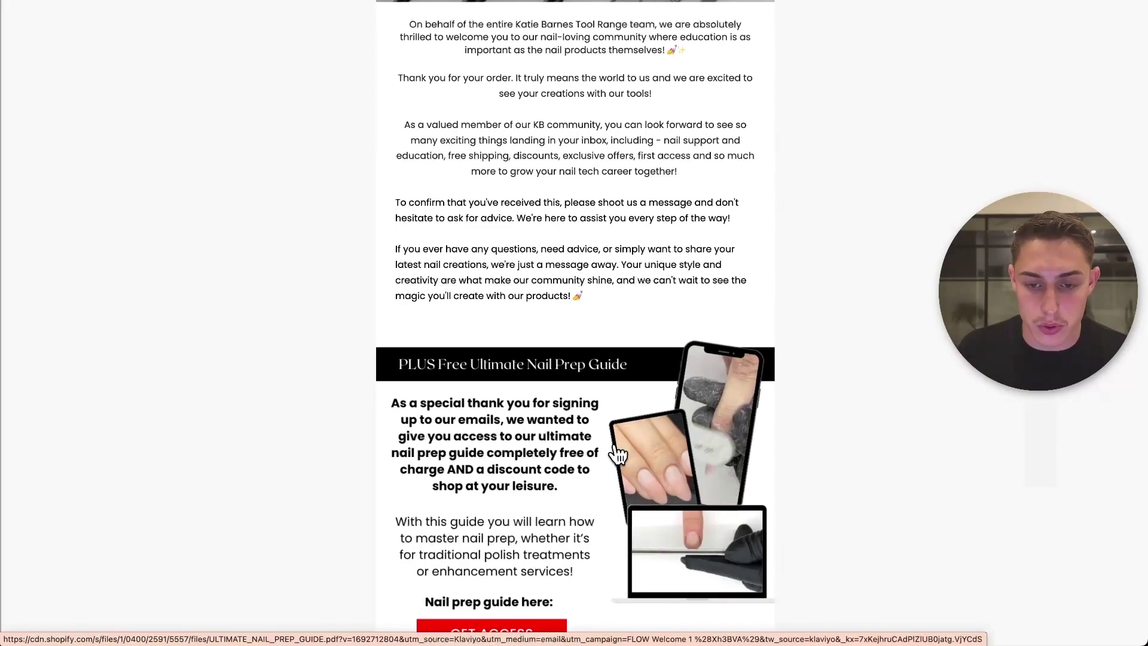
scroll(619, 458, "down", 4)
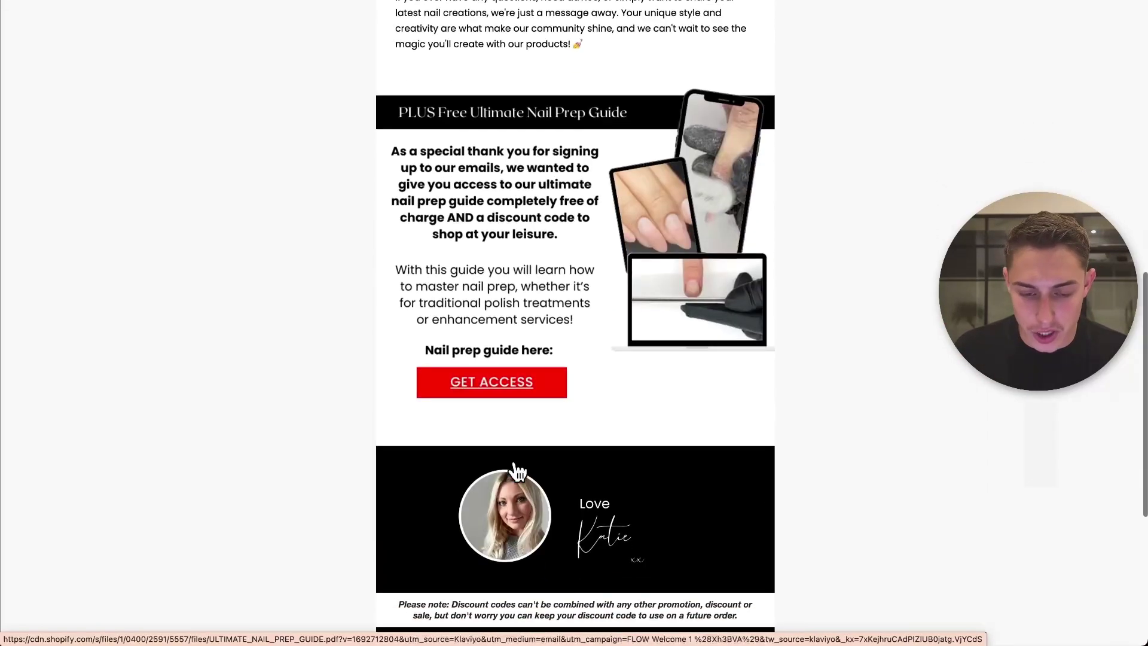
scroll(626, 400, "up", 12)
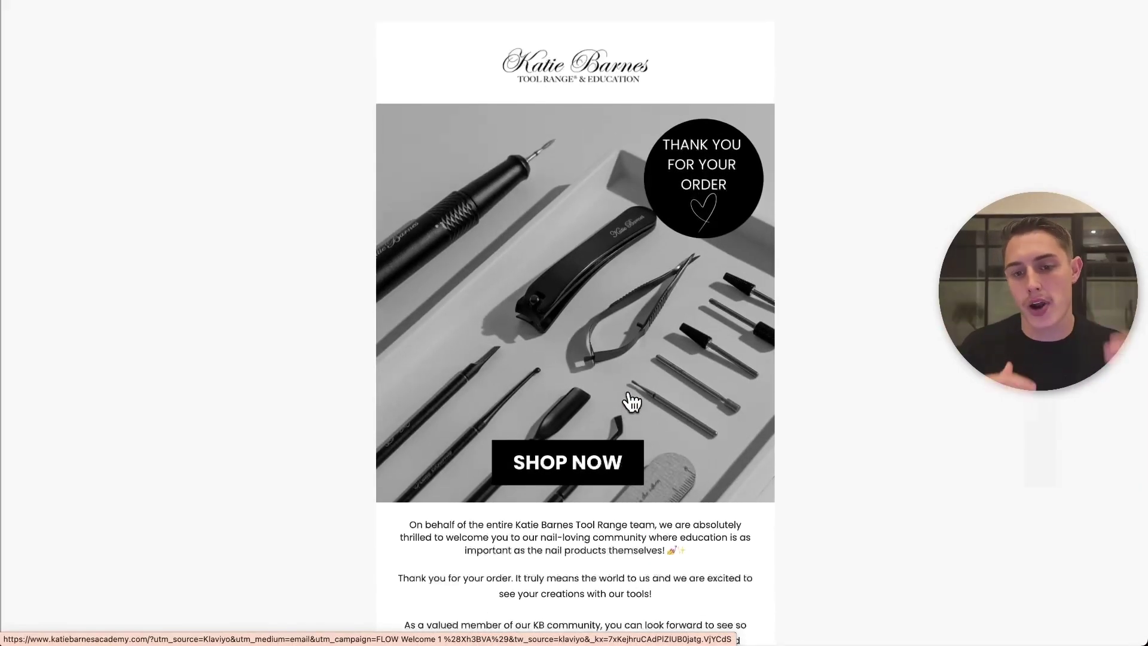
scroll(630, 401, "down", 10)
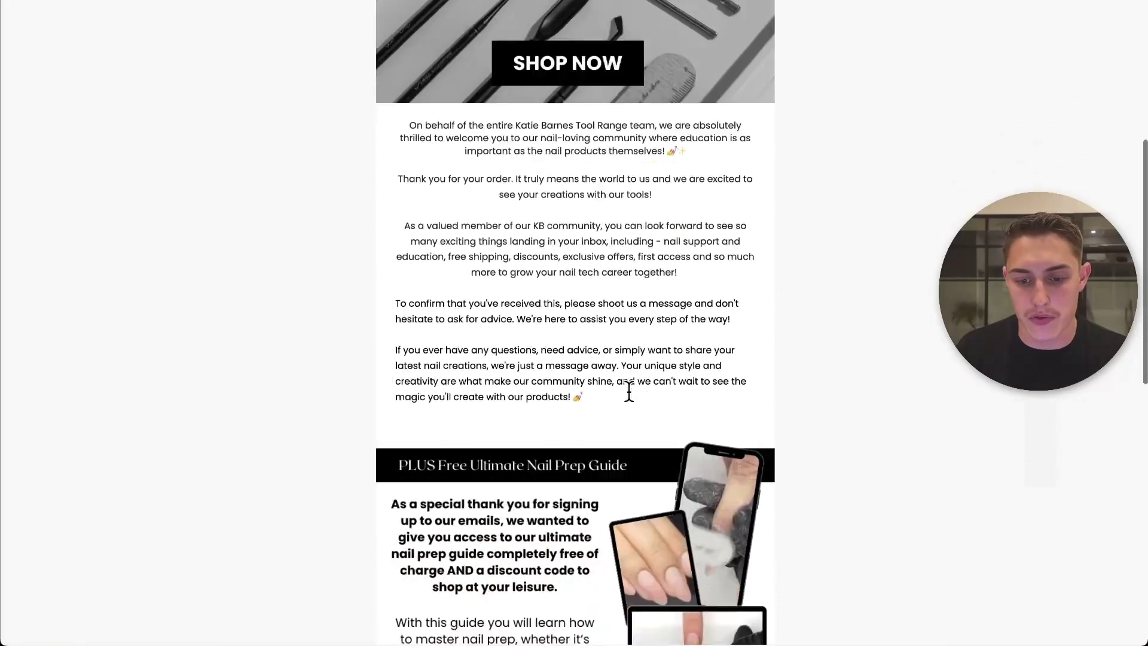
- Return to the DD - Welcome flow editor and open the FLOW Welcome 1 New email's details
key("ctrl+w")
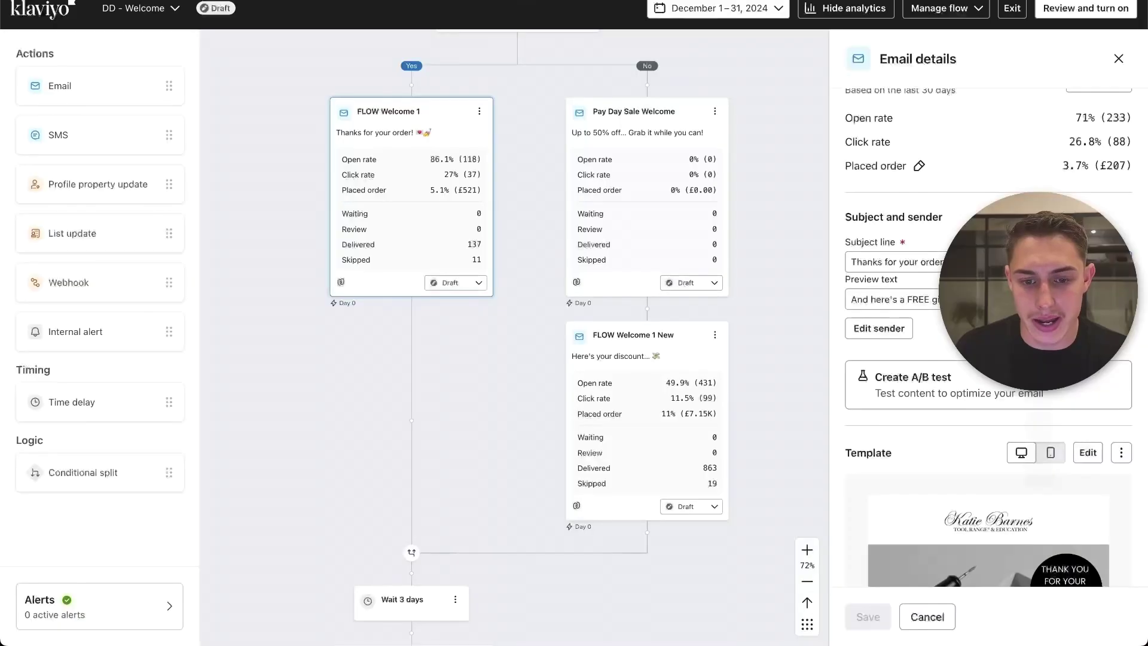
left_click_drag(549, 191, 550, 294)
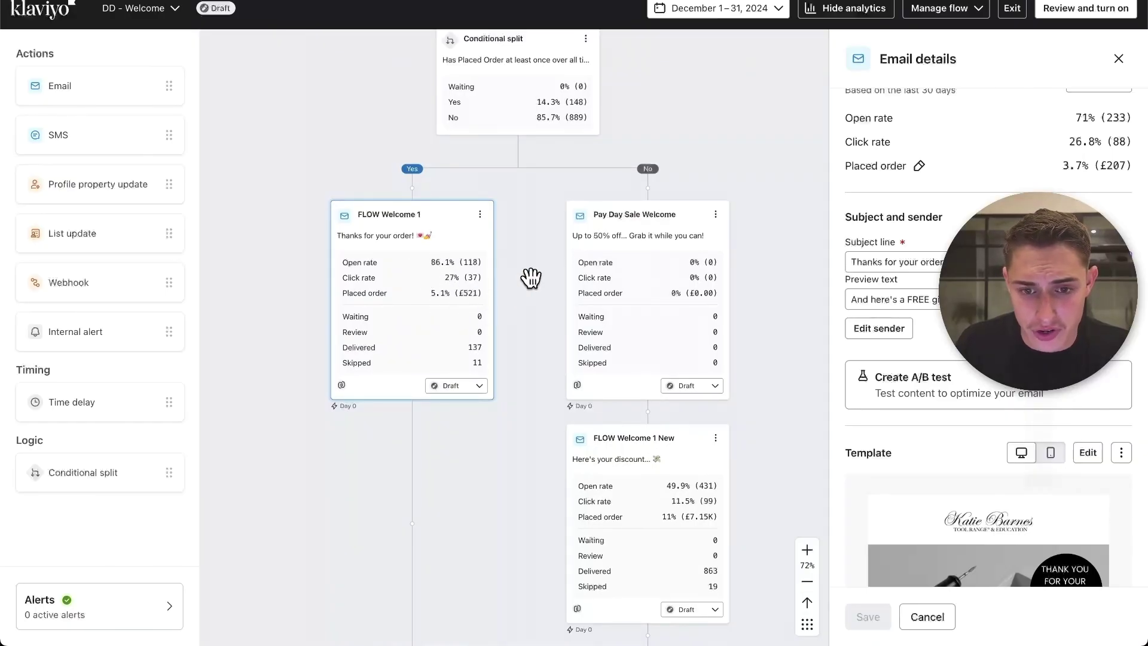
scroll(529, 278, "up", 1)
scroll(531, 278, "down", 6)
scroll(531, 274, "up", 2)
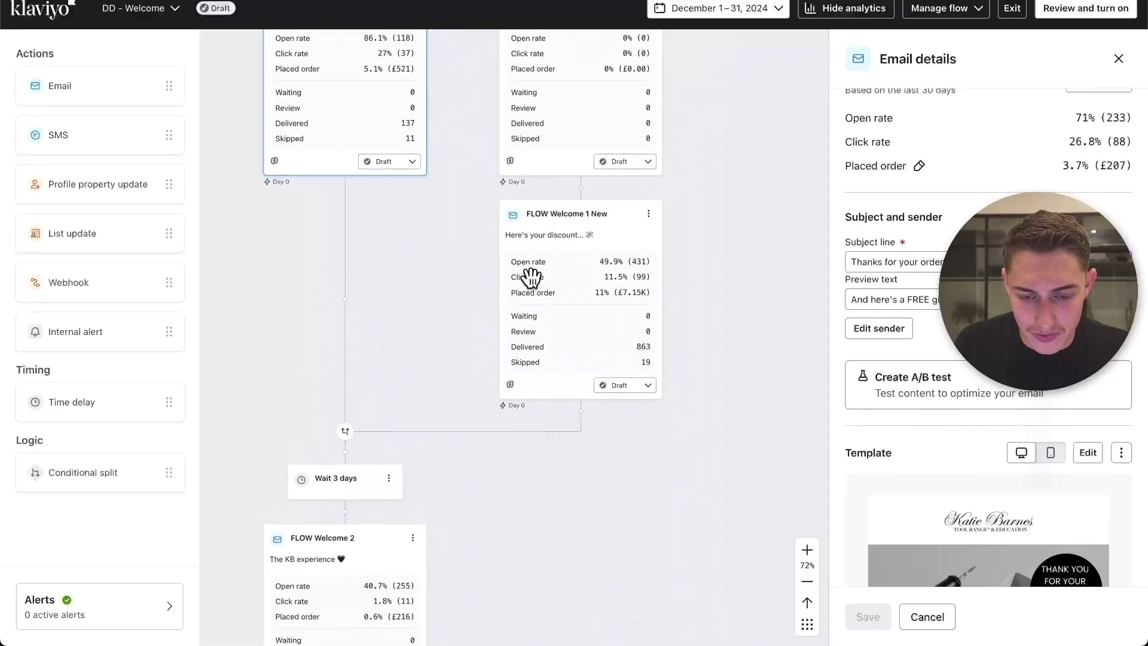
scroll(500, 71, "up", 4)
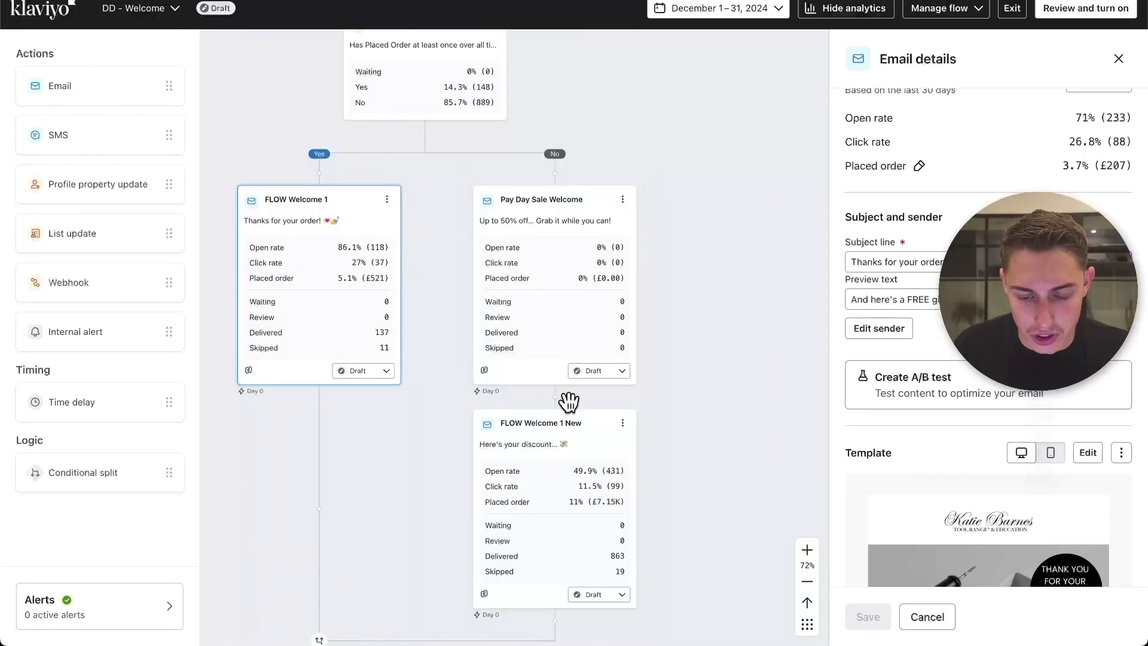
left_click(555, 484)
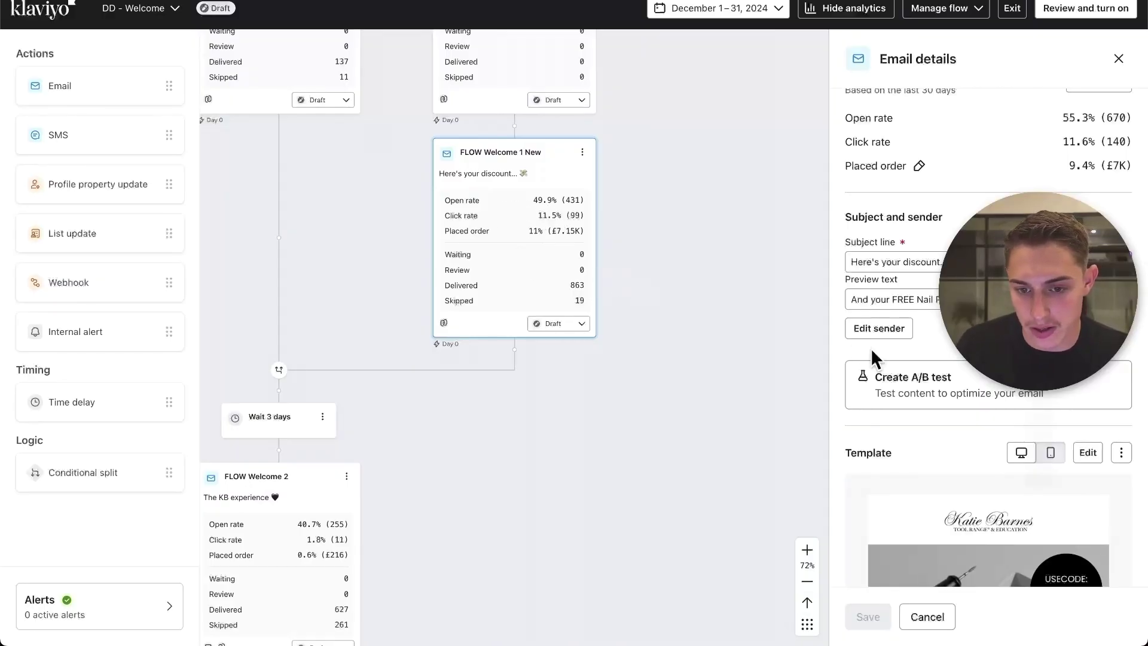
scroll(936, 310, "down", 6)
scroll(936, 310, "up", 2)
- Review the full Preview and test view of FLOW Welcome 1 New, then close it
left_click(1118, 114)
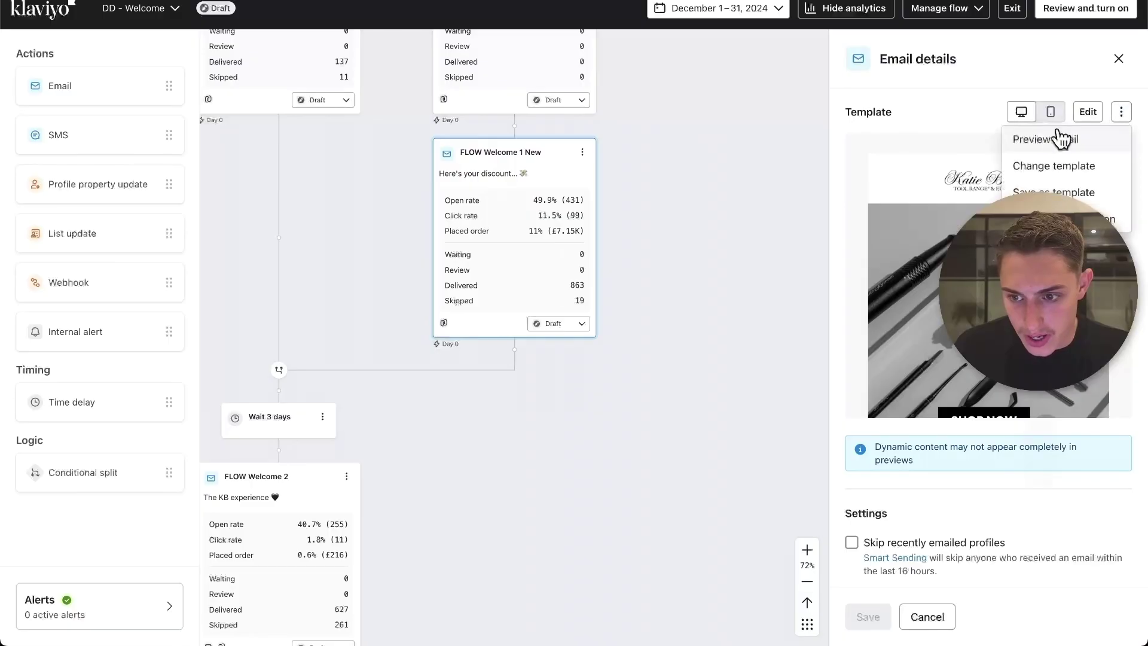
left_click(1059, 140)
scroll(654, 36, "down", 3)
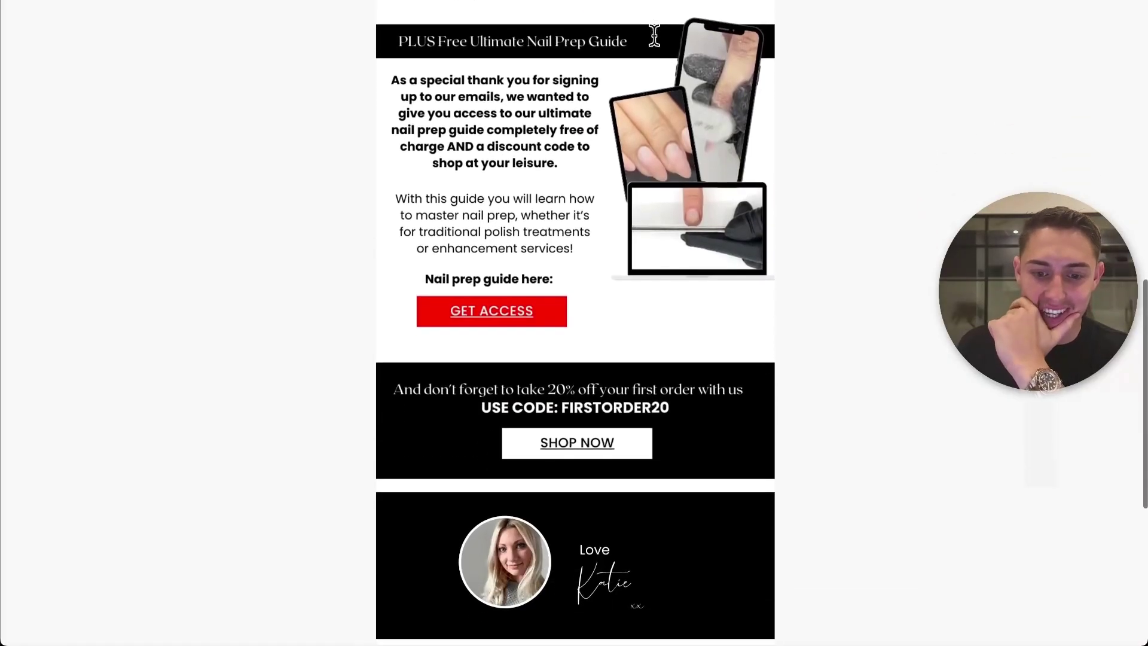
scroll(656, 45, "up", 10)
scroll(658, 48, "up", 3)
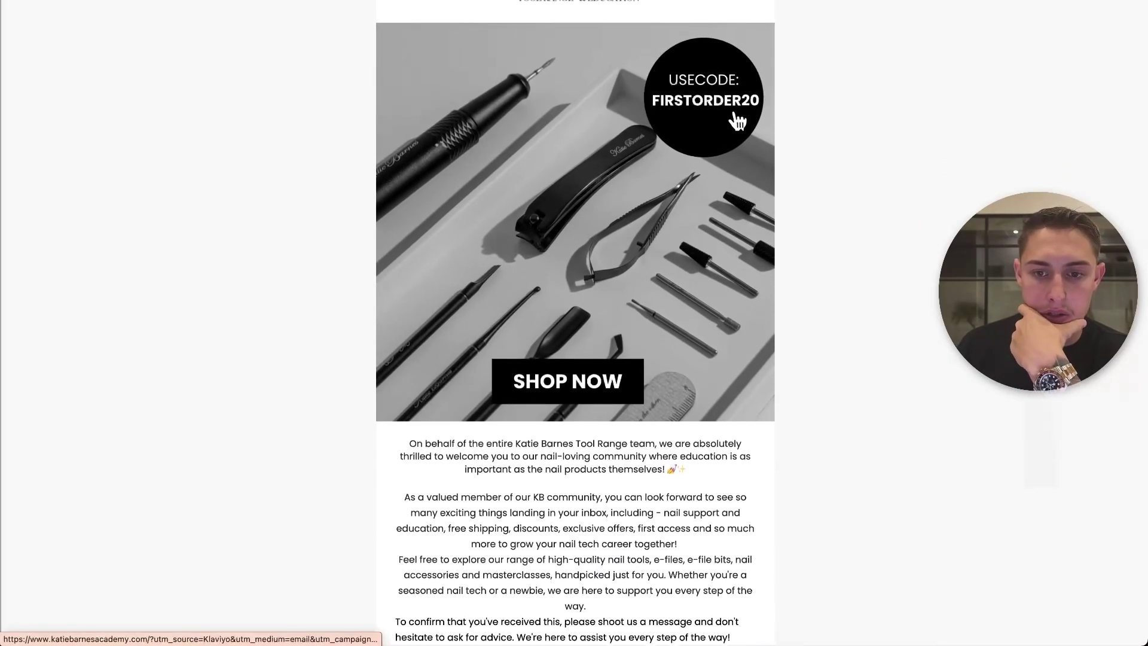
scroll(724, 210, "down", 6)
scroll(708, 263, "down", 10)
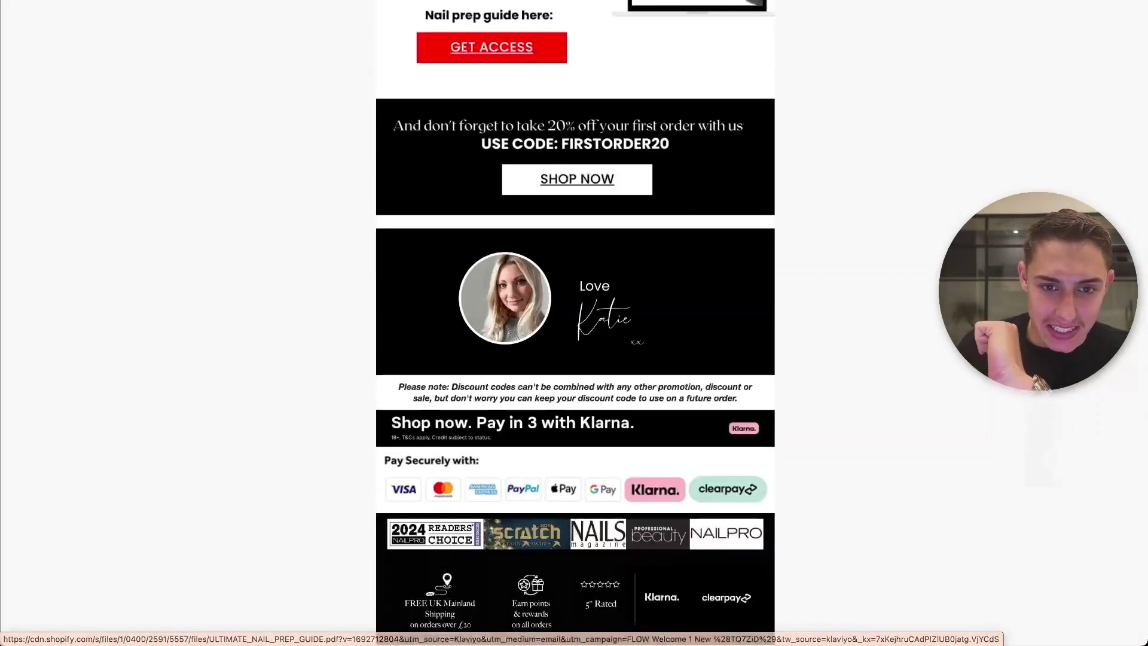
key("Escape")
scroll(505, 328, "down", 4)
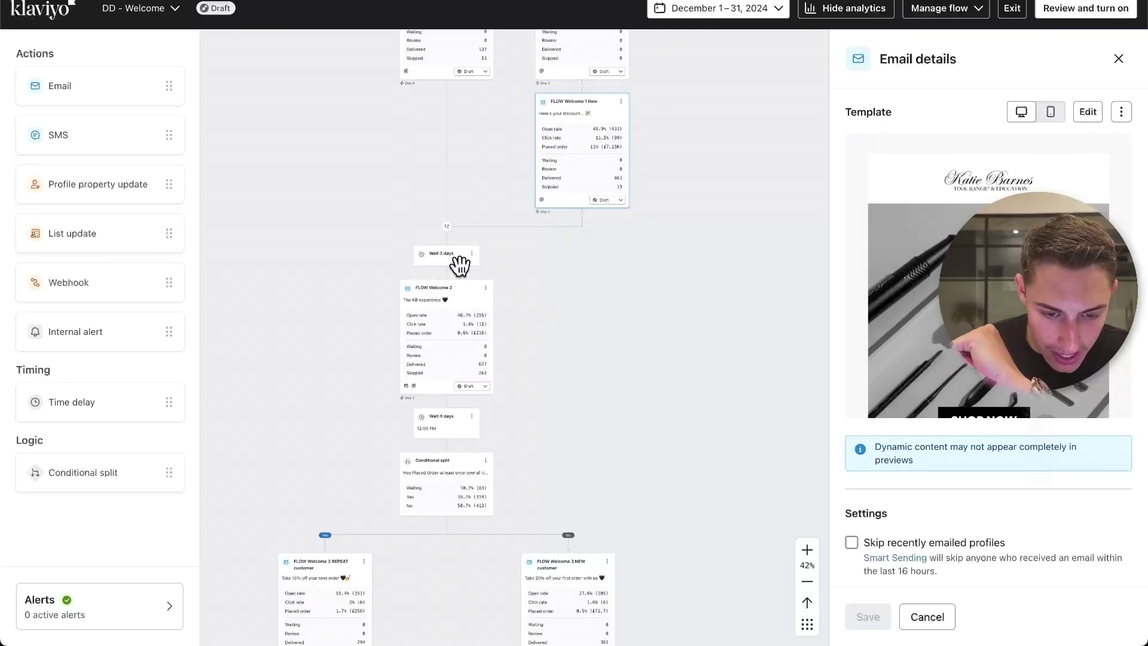
- Review the FLOW Welcome 2 email's details and scroll its preview showing the FIRSTORDER20 code
scroll(456, 260, "up", 5)
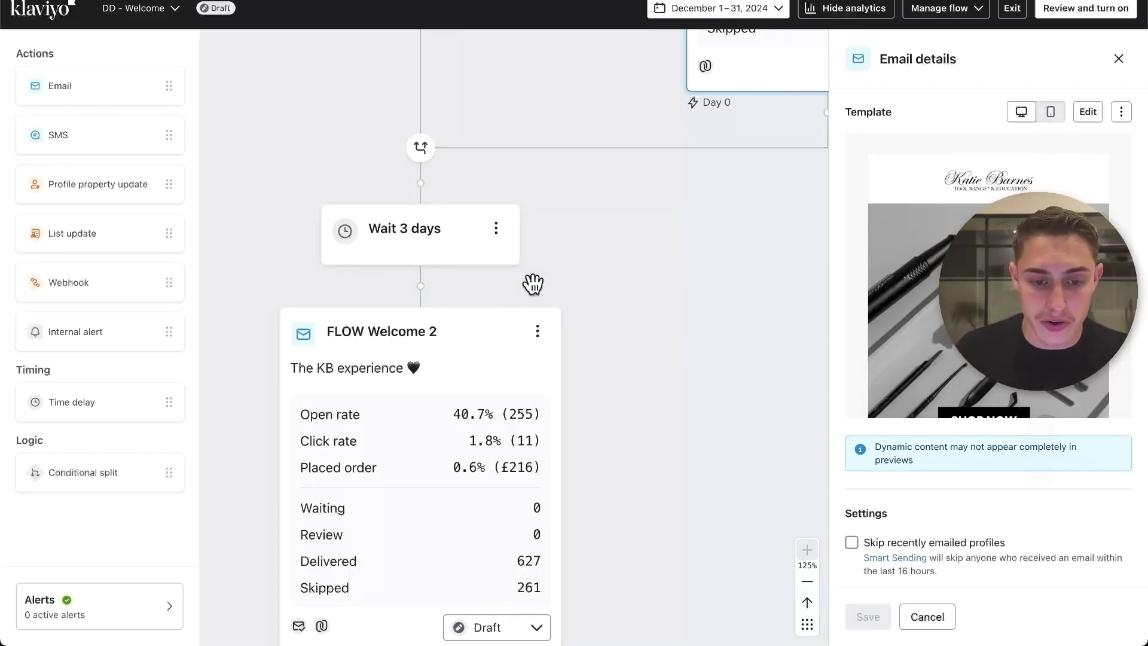
scroll(532, 284, "down", 3)
left_click(520, 423)
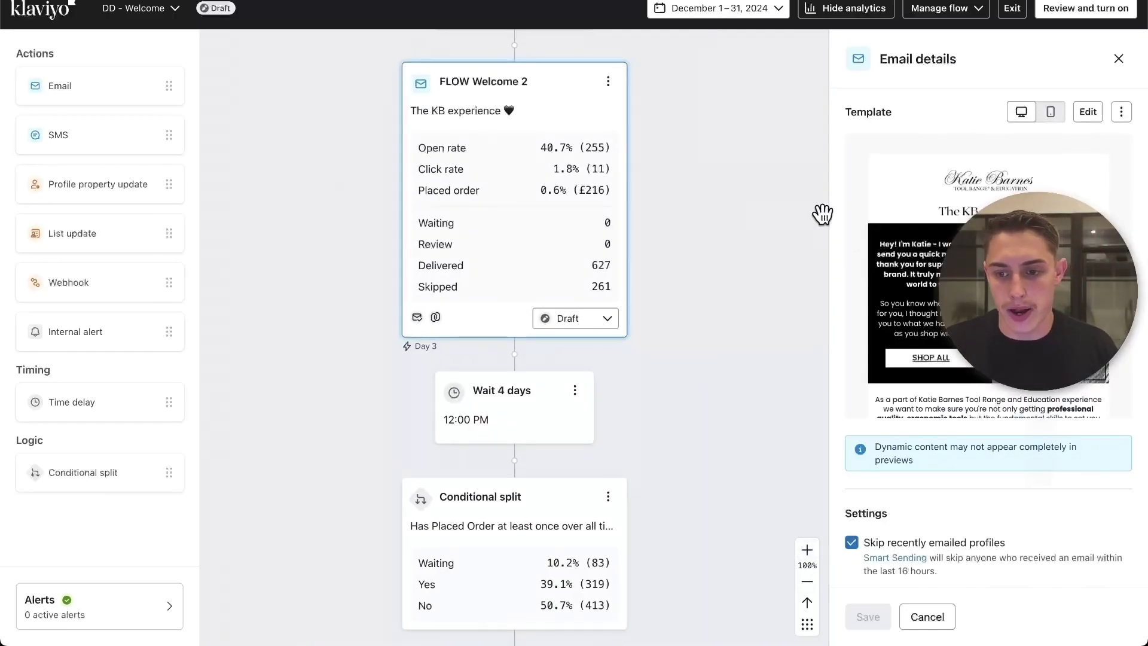
scroll(867, 223, "down", 5)
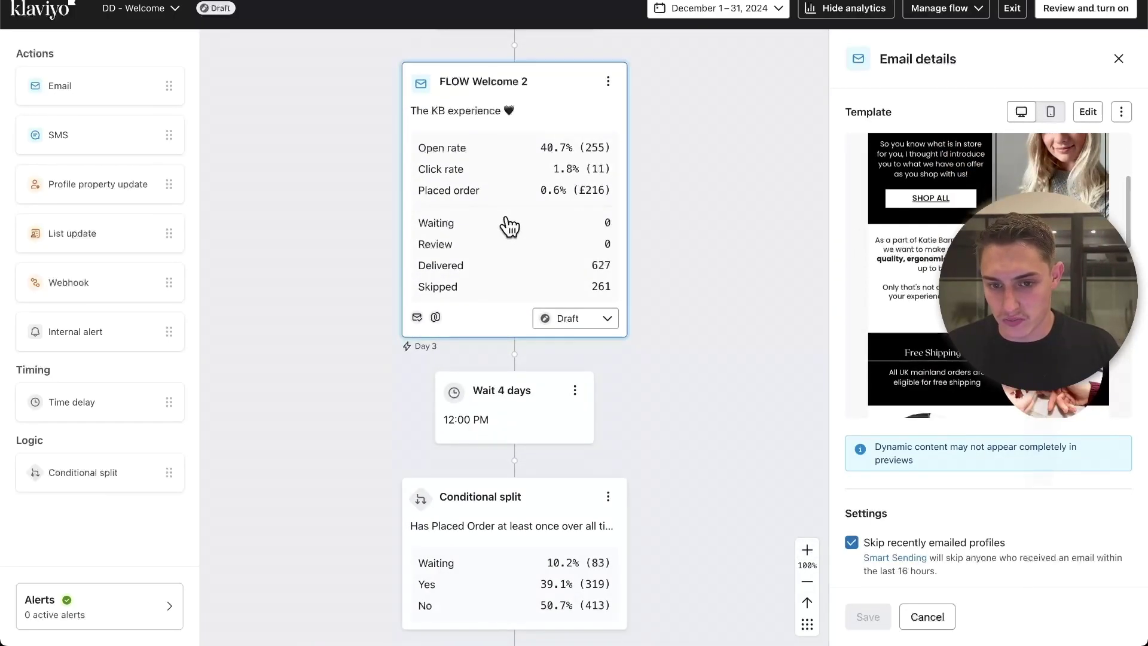
scroll(592, 199, "down", 5)
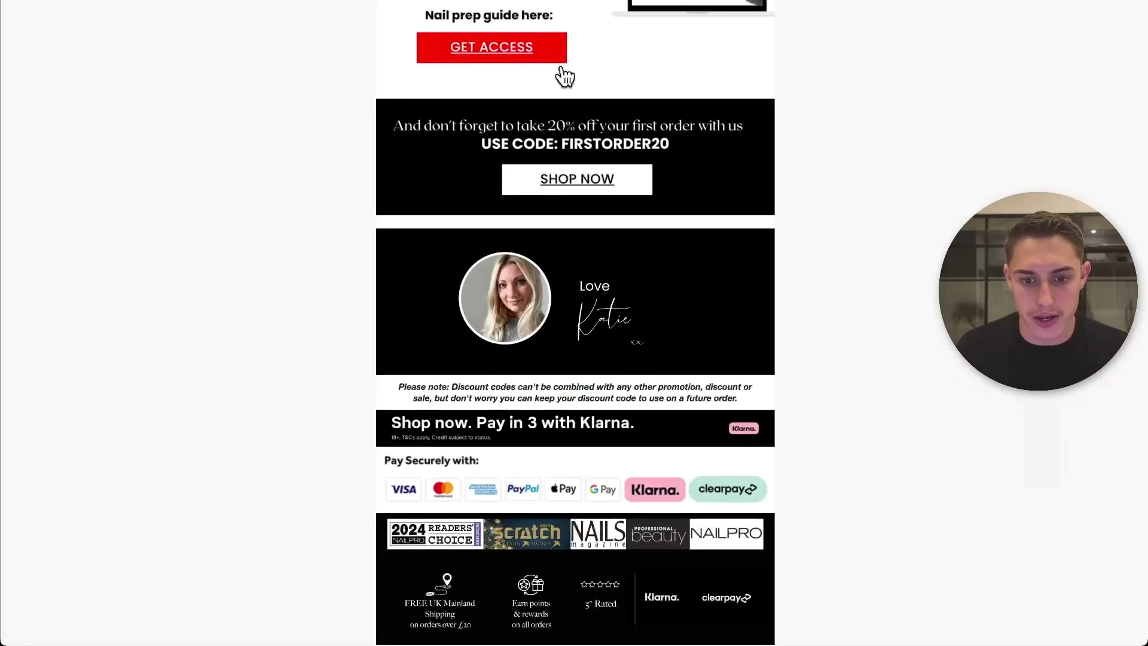
scroll(562, 76, "up", 15)
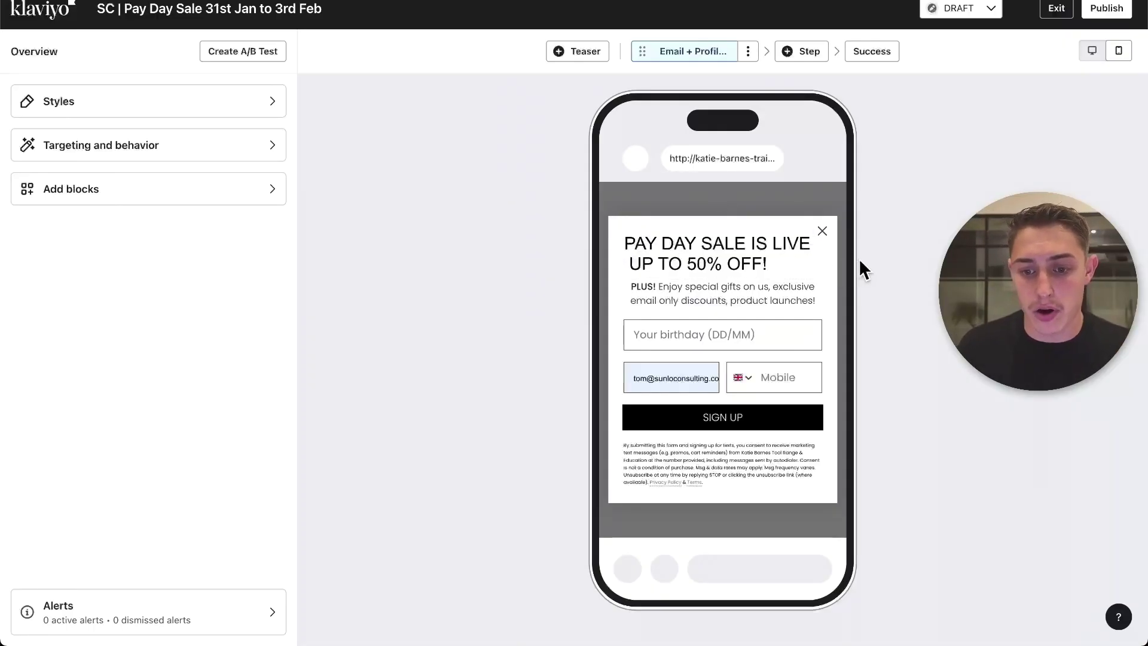
- Inspect the birthday field's settings in the Pay Day Sale sign-up popup
left_click(723, 335)
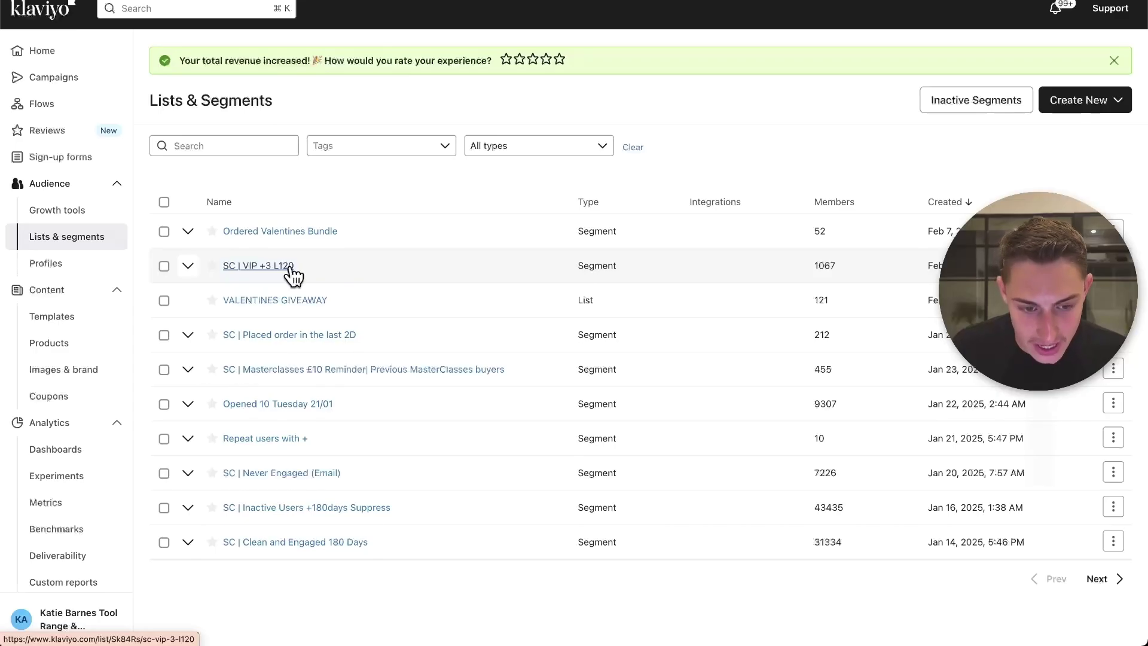
- Go to the next page of segments, starting with SC | Opened 10 Tuesday 14/01
left_click(1098, 579)
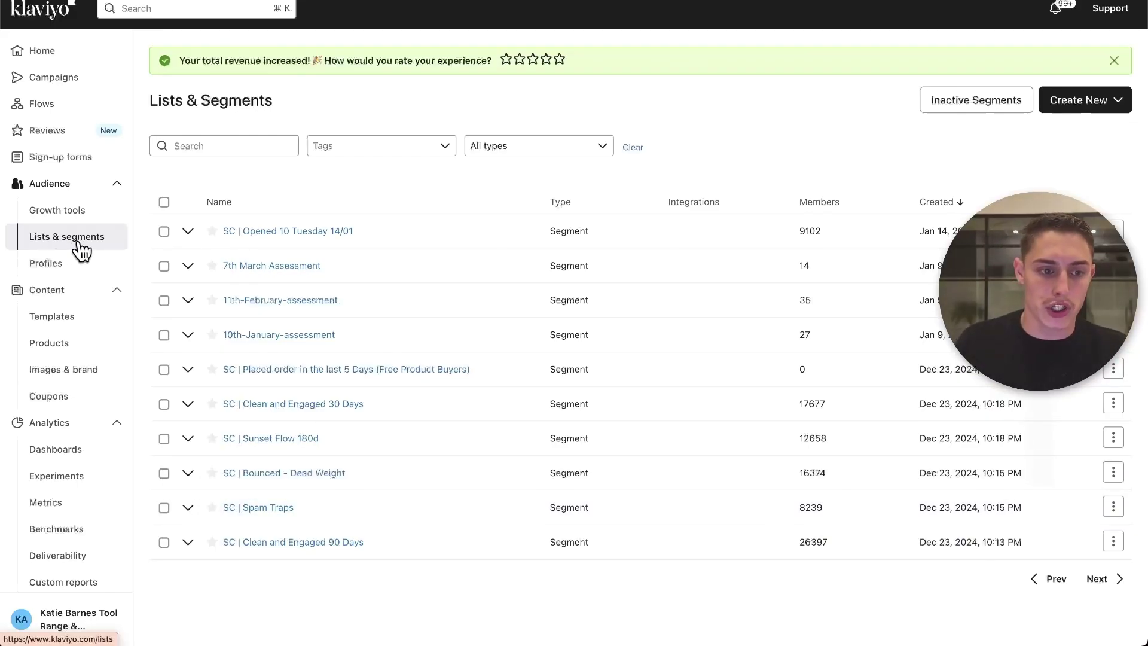
- Open the Deliverability report and look through its score of 84, rated Good
left_click(68, 554)
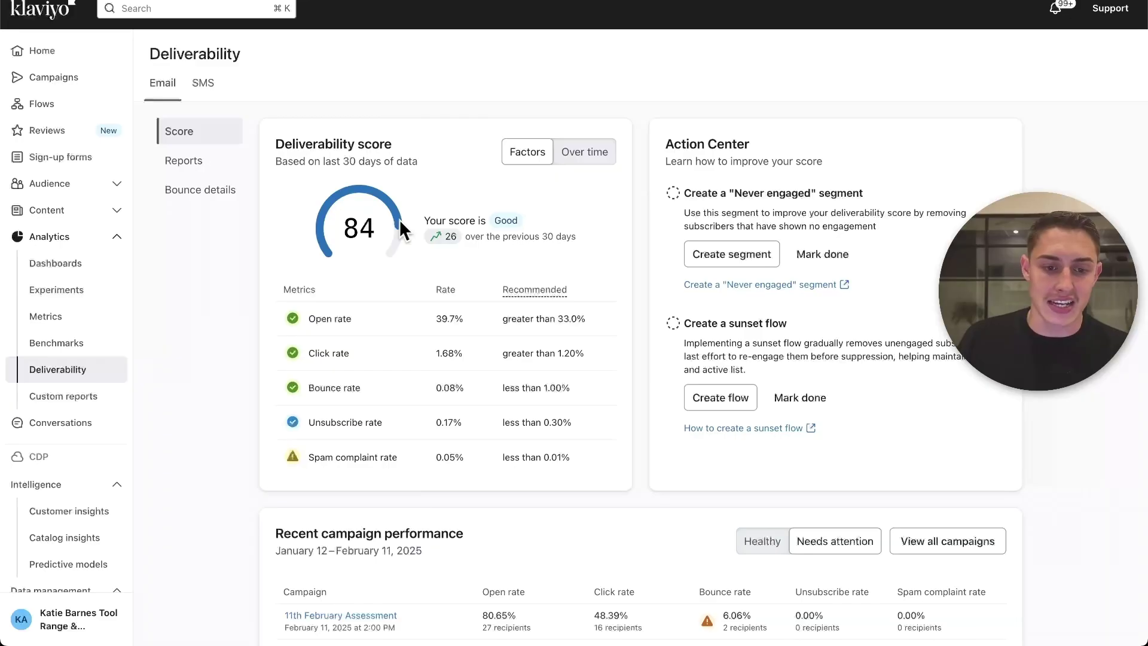
scroll(399, 219, "down", 1)
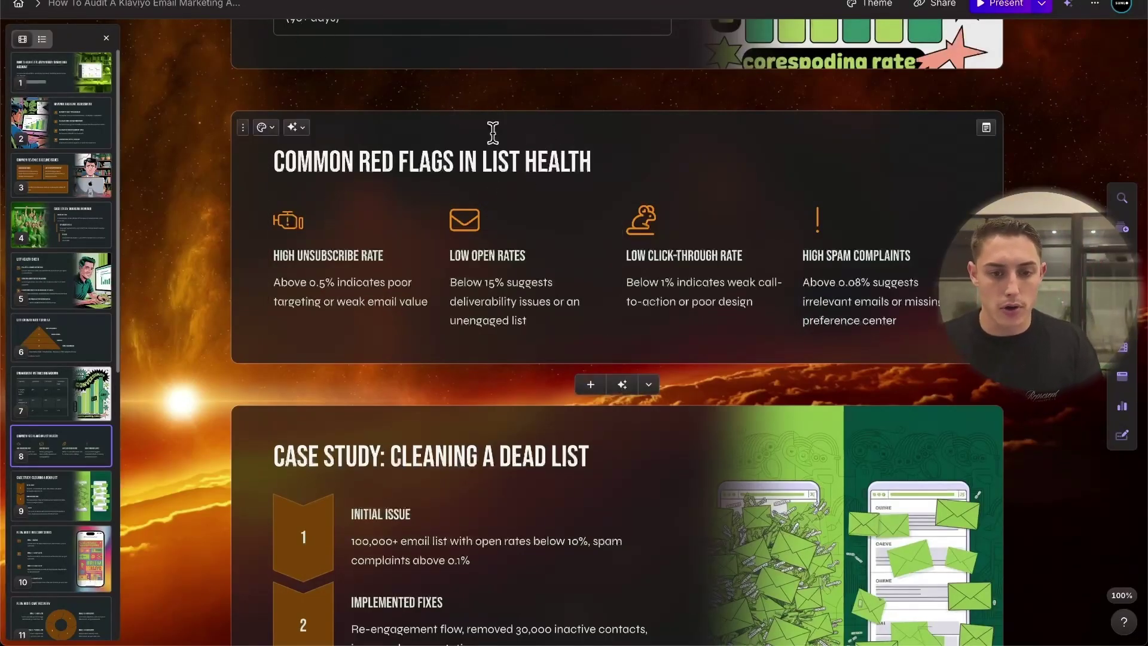
scroll(493, 133, "down", 20)
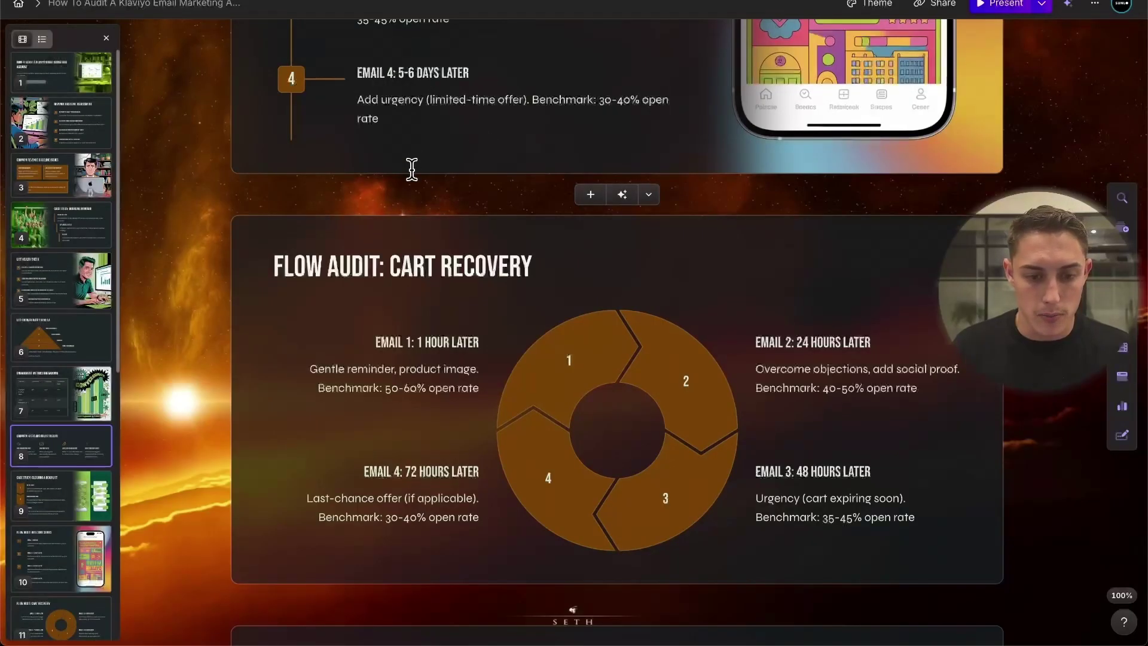
scroll(412, 174, "down", 8)
scroll(411, 168, "down", 12)
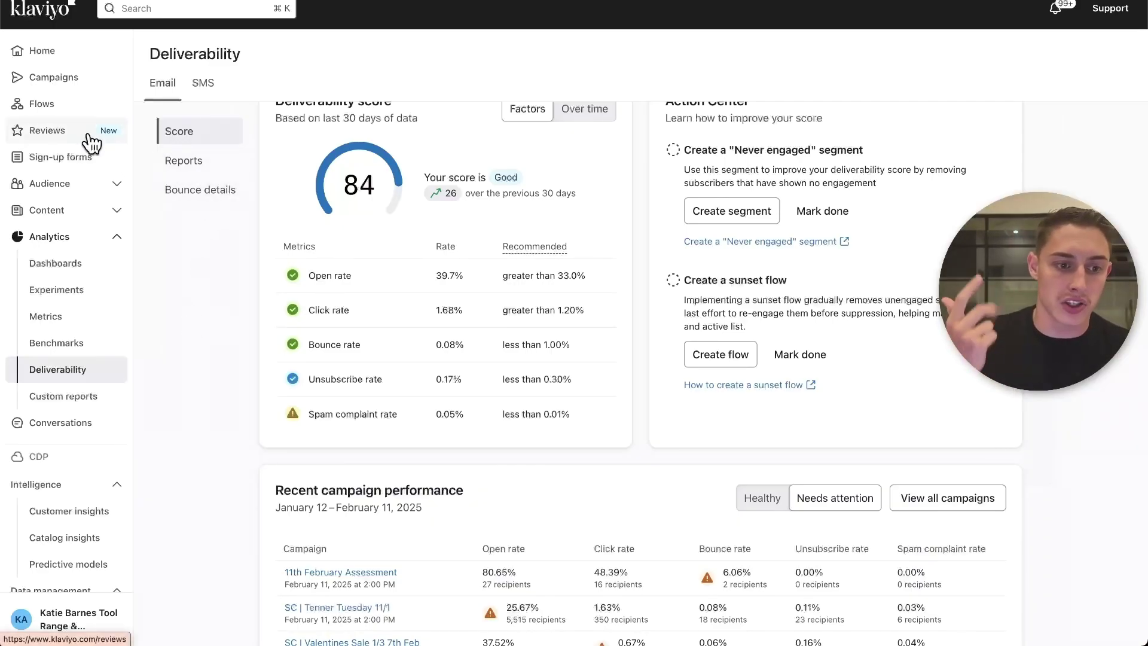
- Check the account's connected integrations from the account menu
scroll(91, 389, "down", 1)
scroll(91, 389, "down", 2)
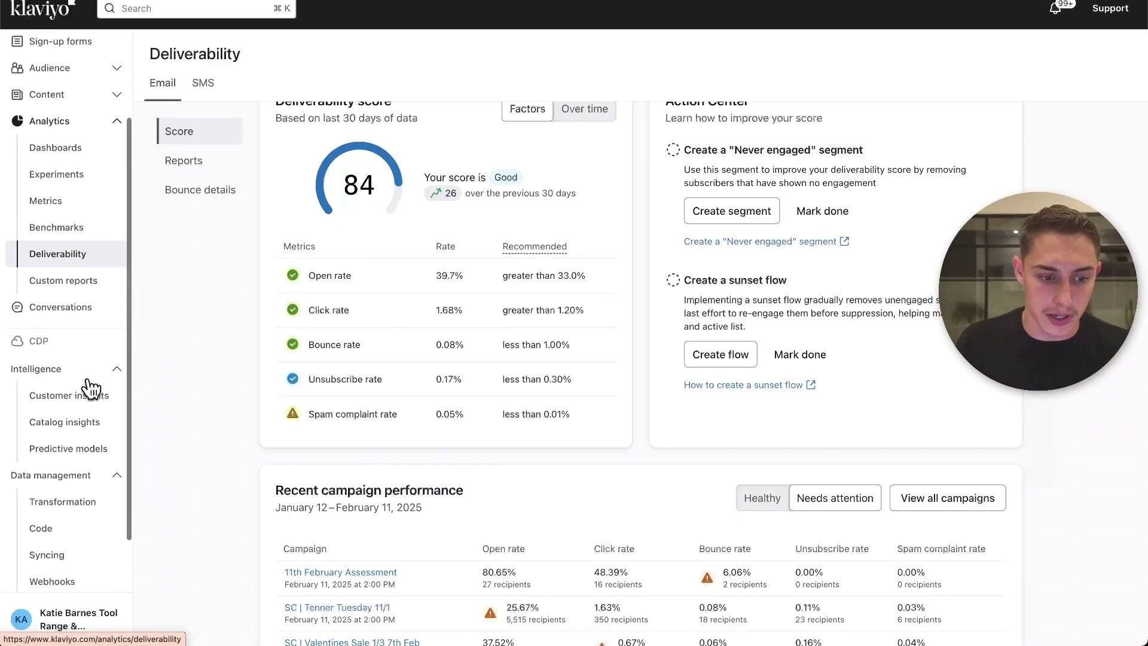
left_click(78, 618)
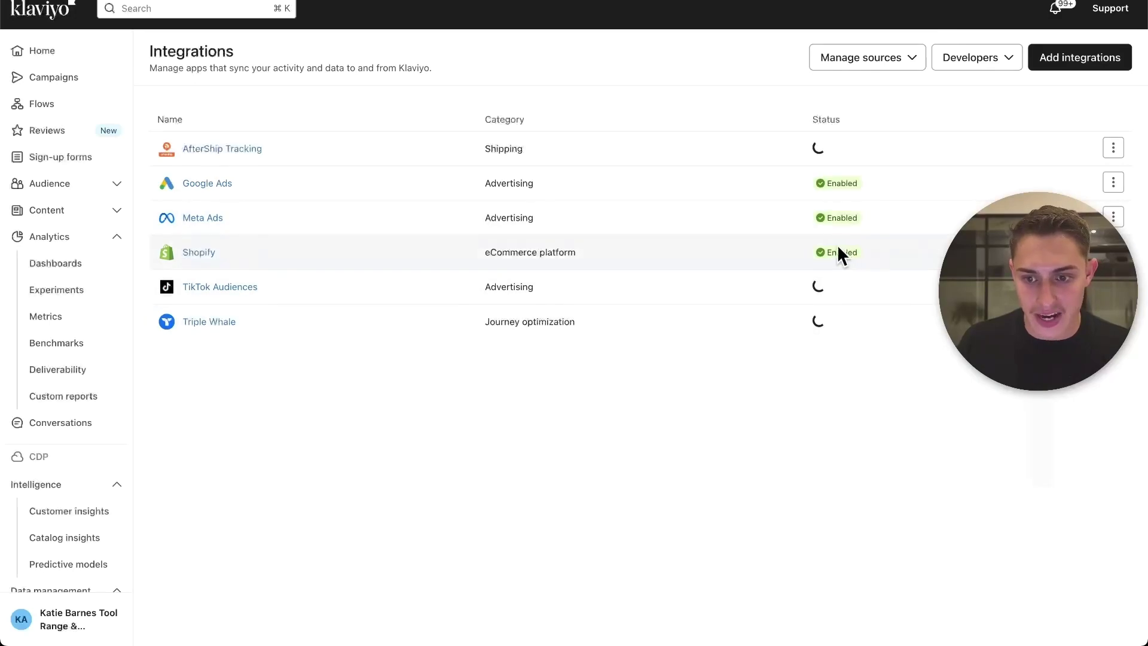
scroll(100, 559, "down", 5)
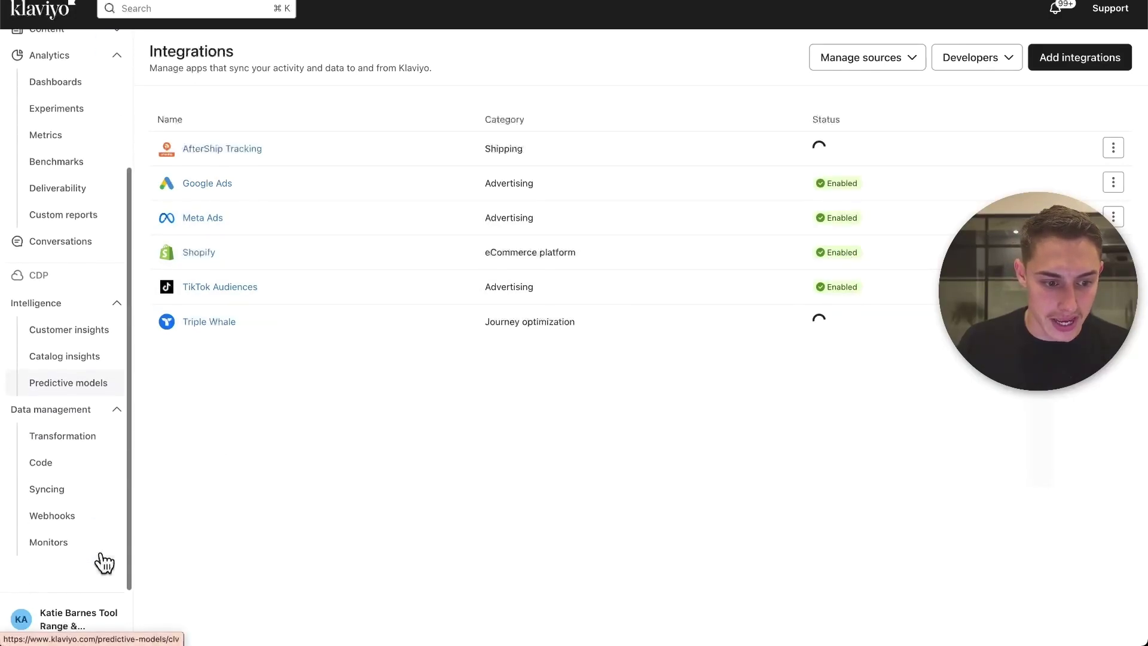
- Review the branded sending domains in the account settings
left_click(79, 616)
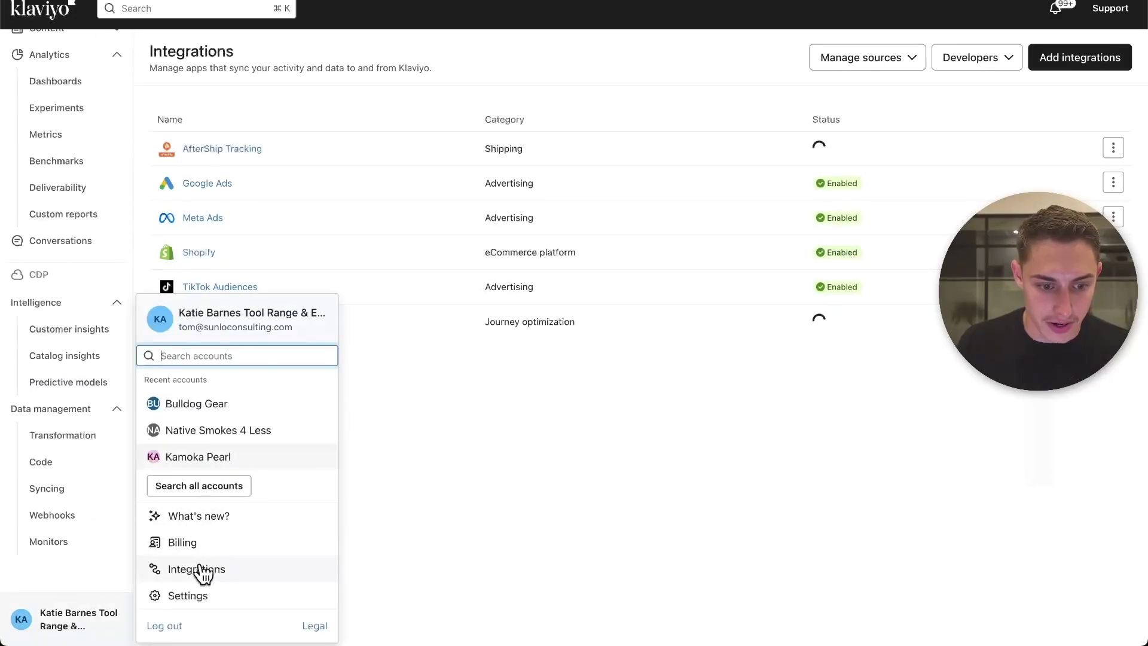
left_click(198, 595)
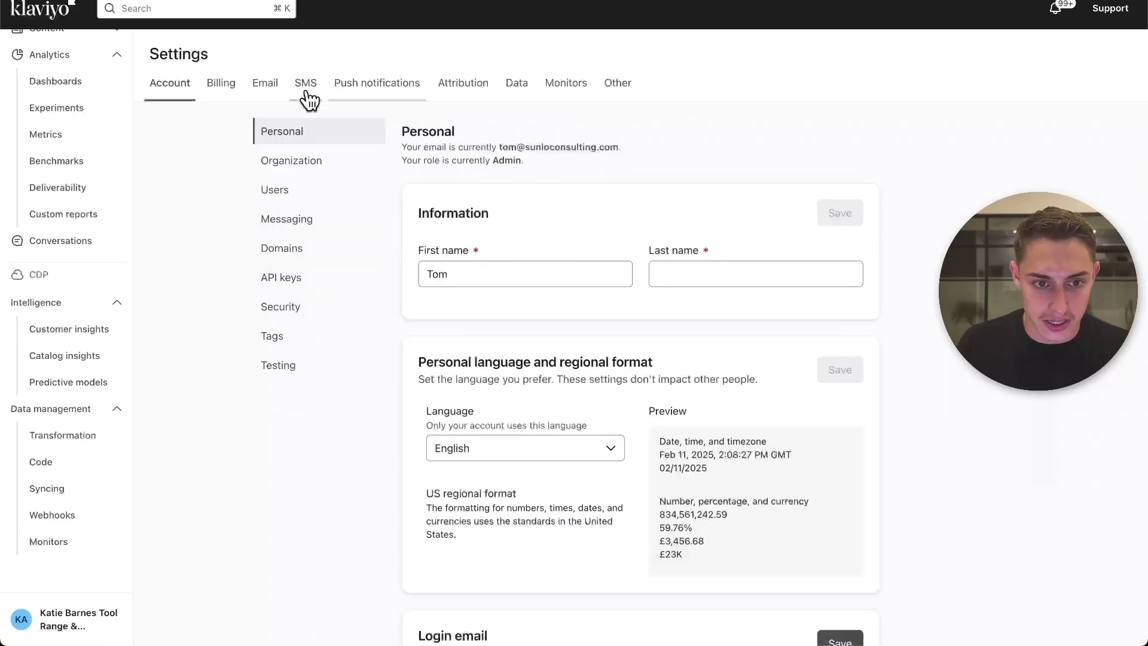
left_click(300, 248)
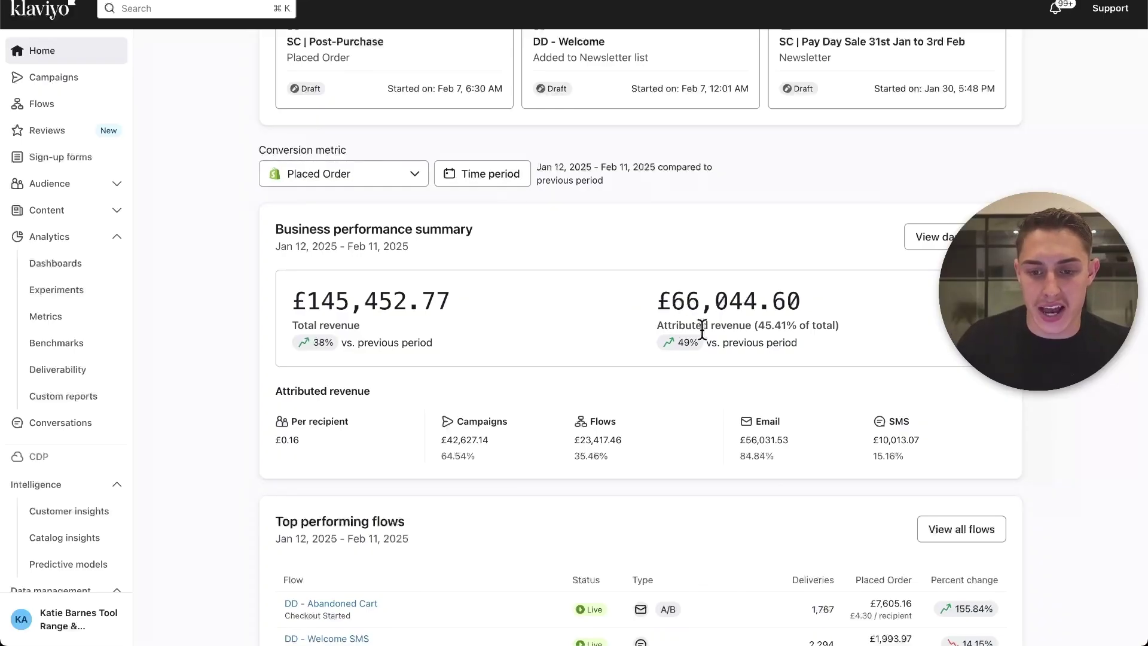
left_click_drag(760, 329, 774, 330)
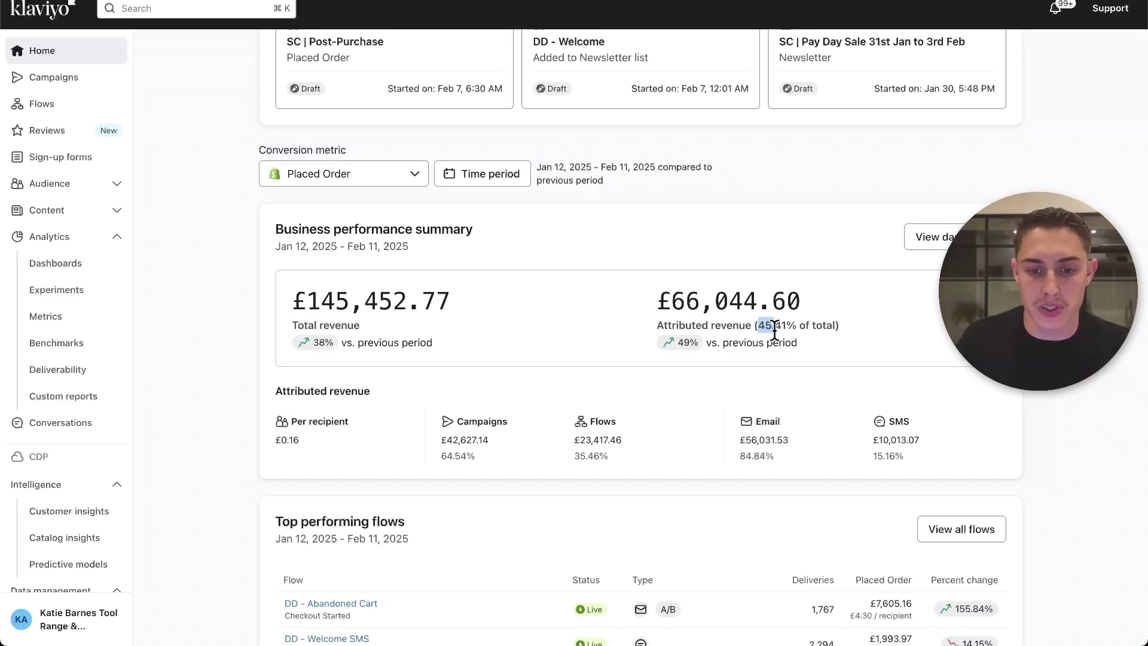
left_click_drag(671, 303, 707, 302)
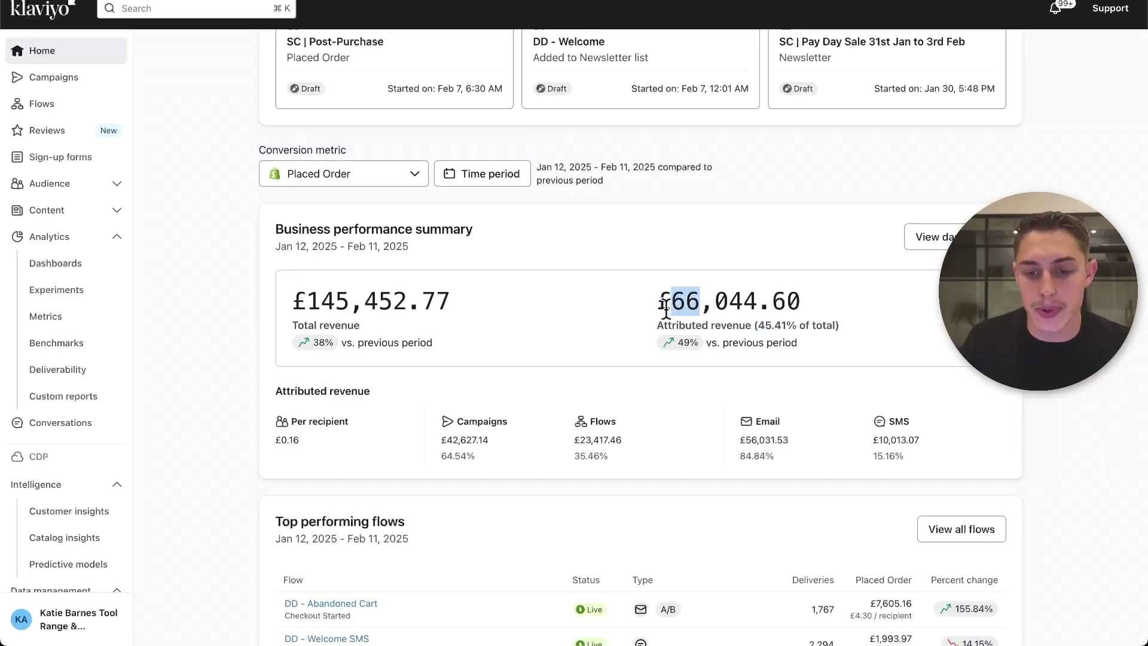
left_click_drag(349, 302, 451, 304)
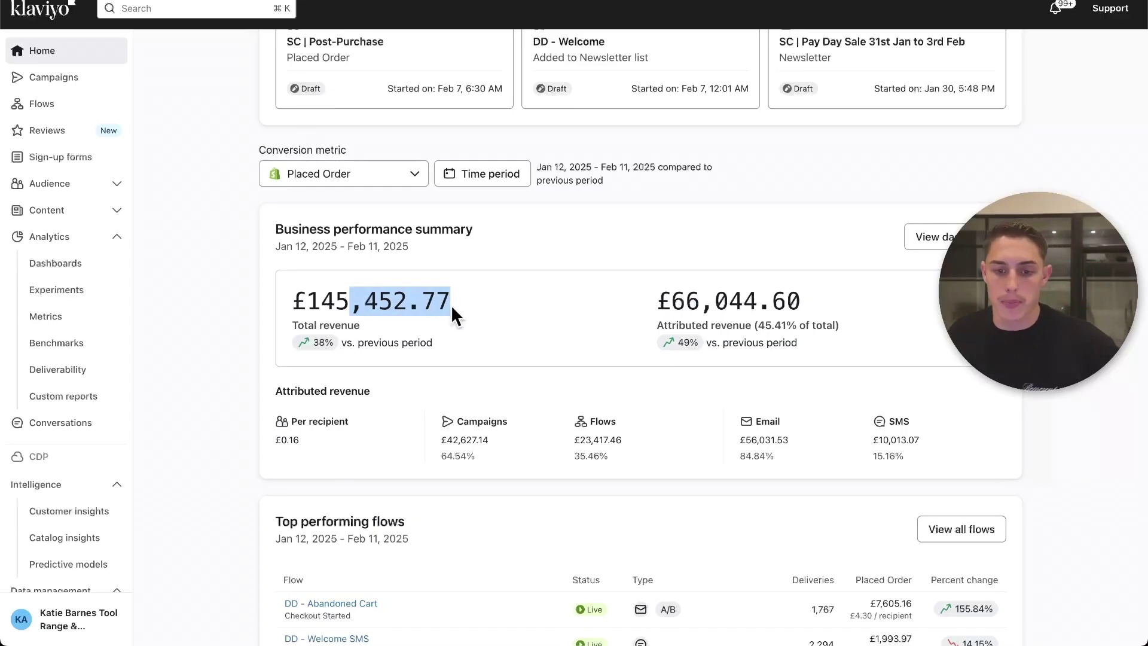